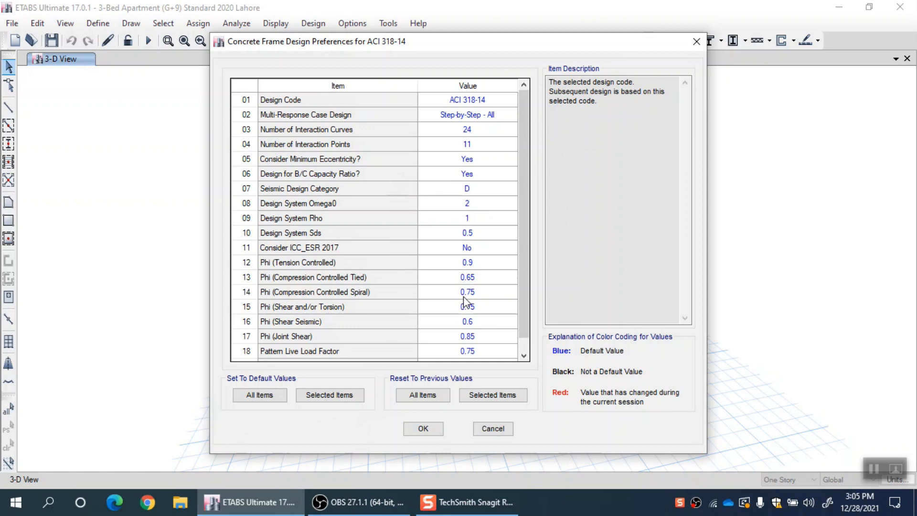
Step: Review the Seismic Design Category options and the Design System Omega0 item in the concrete frame preferences, and cancel the dialog
{"action": "left_click_drag", "start_coordinate": [520, 194], "coordinate": [534, 160]}
{"action": "left_click", "coordinate": [477, 189]}
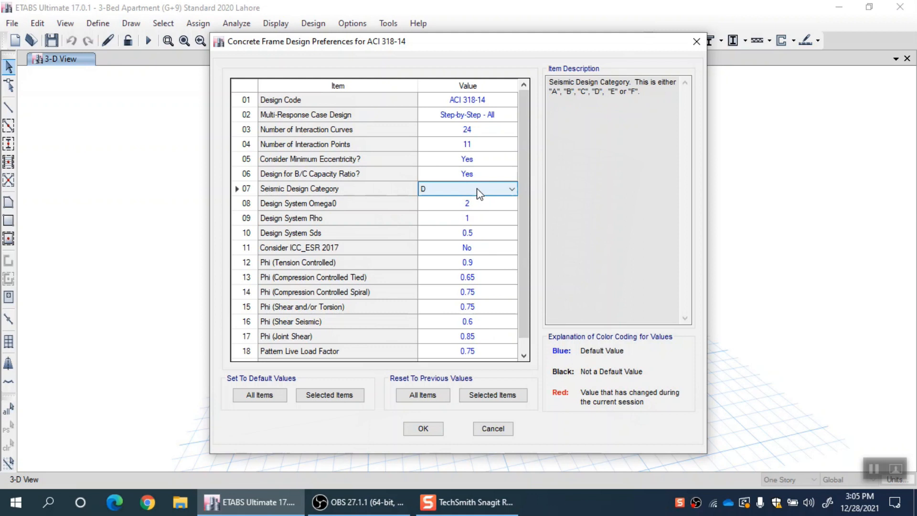
{"action": "left_click", "coordinate": [493, 193]}
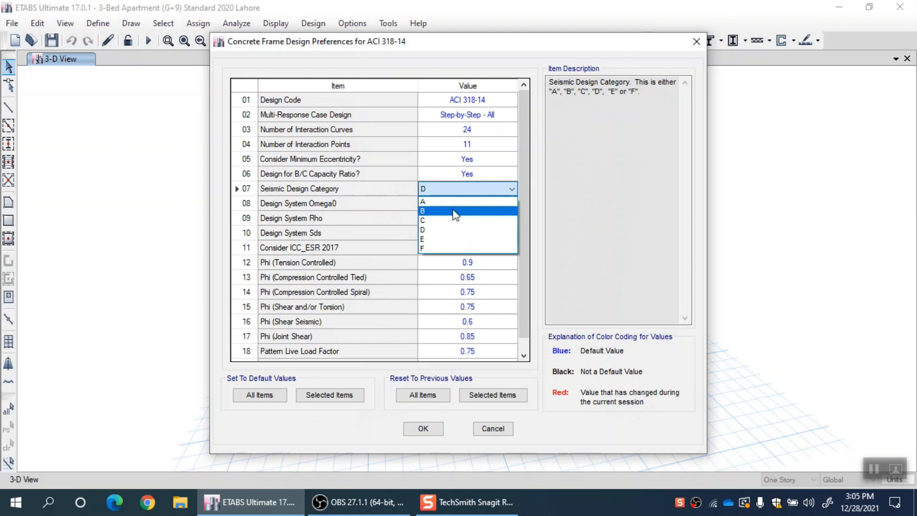
{"action": "left_click", "coordinate": [461, 191]}
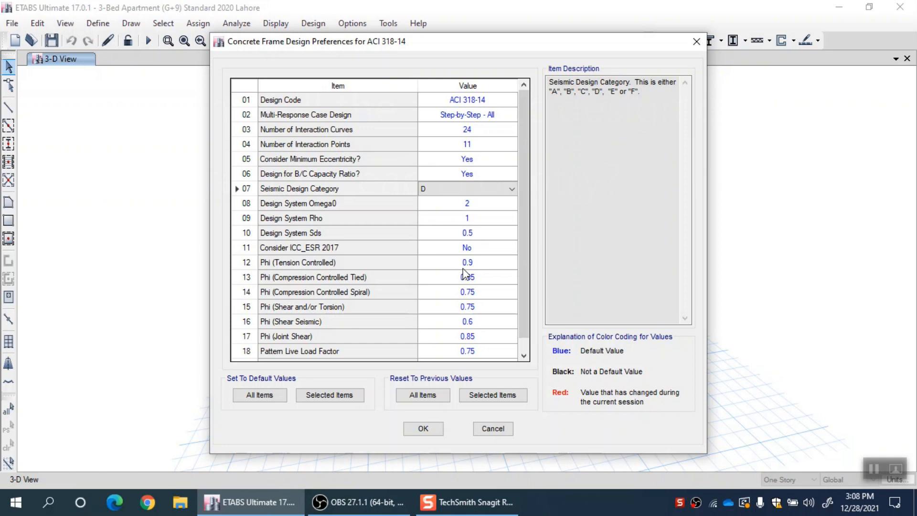
{"action": "left_click", "coordinate": [438, 191]}
{"action": "left_click", "coordinate": [453, 191]}
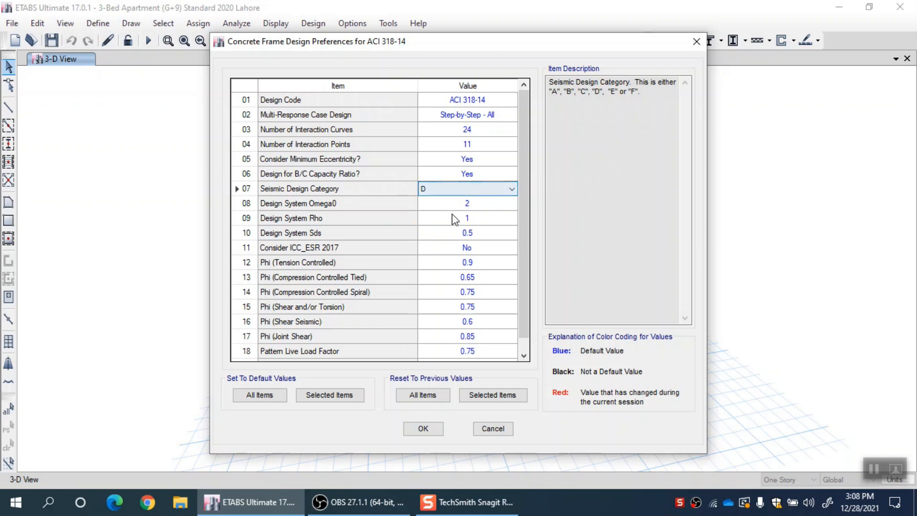
{"action": "left_click", "coordinate": [487, 218]}
{"action": "left_click", "coordinate": [485, 205]}
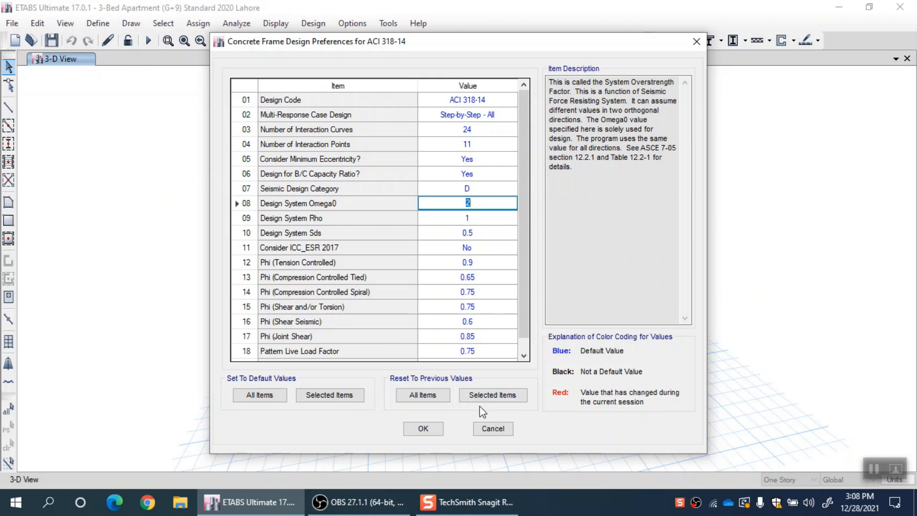
{"action": "left_click", "coordinate": [485, 431]}
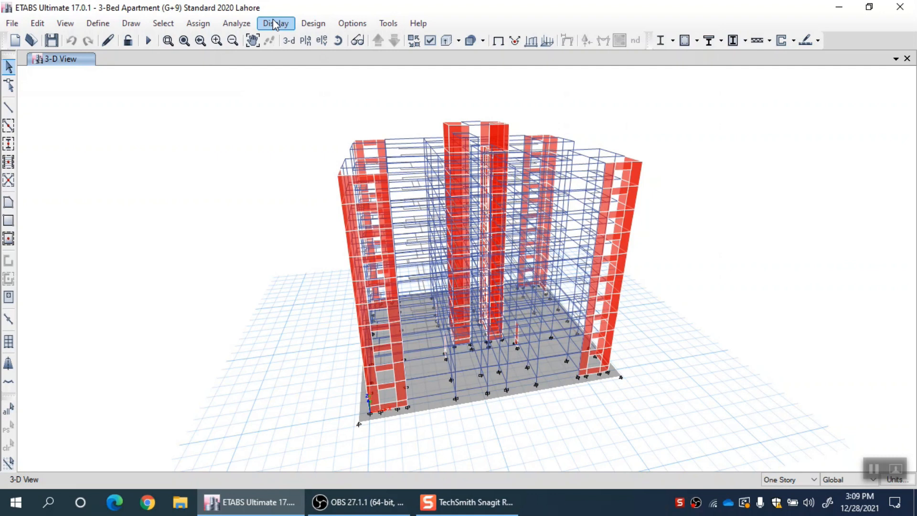
Step: Review the concrete frame rebar selection rules for columns, covering bar sizes and tie spacing, and cancel the dialog
{"action": "left_click", "coordinate": [272, 24]}
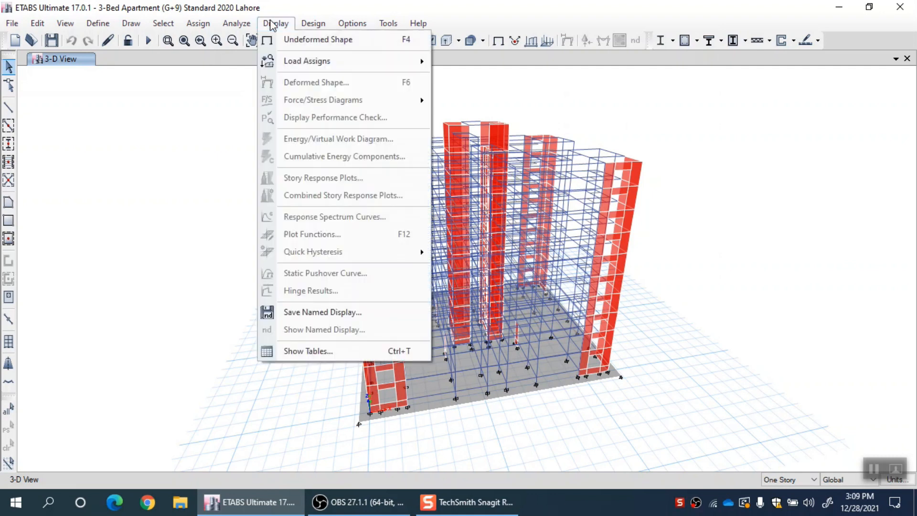
{"action": "mouse_move", "coordinate": [311, 24]}
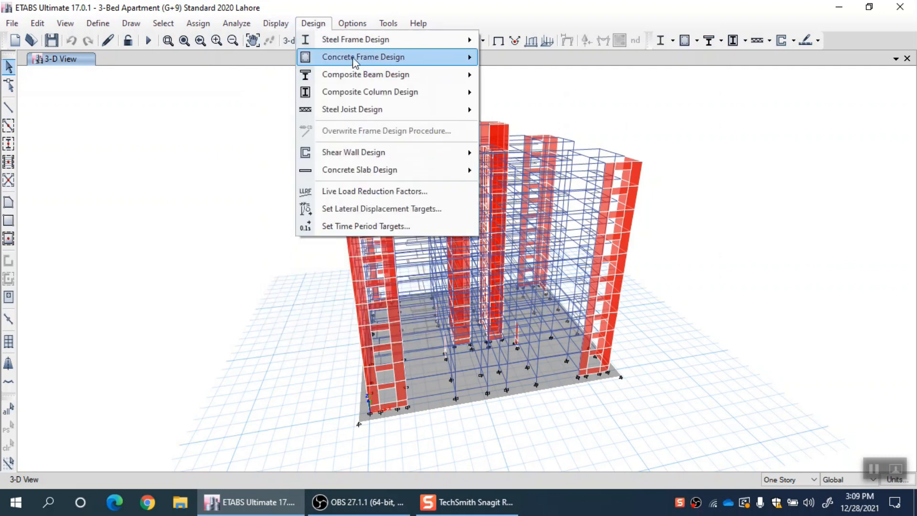
{"action": "mouse_move", "coordinate": [353, 57]}
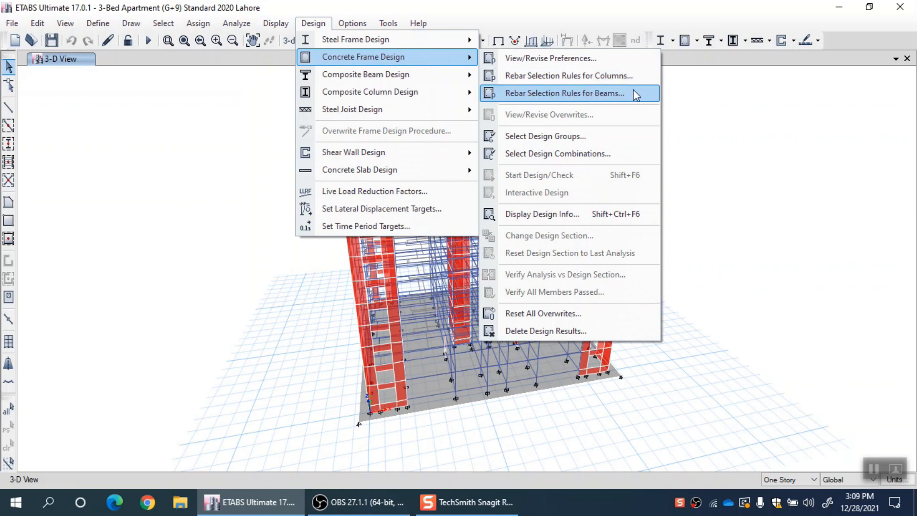
{"action": "left_click", "coordinate": [642, 81]}
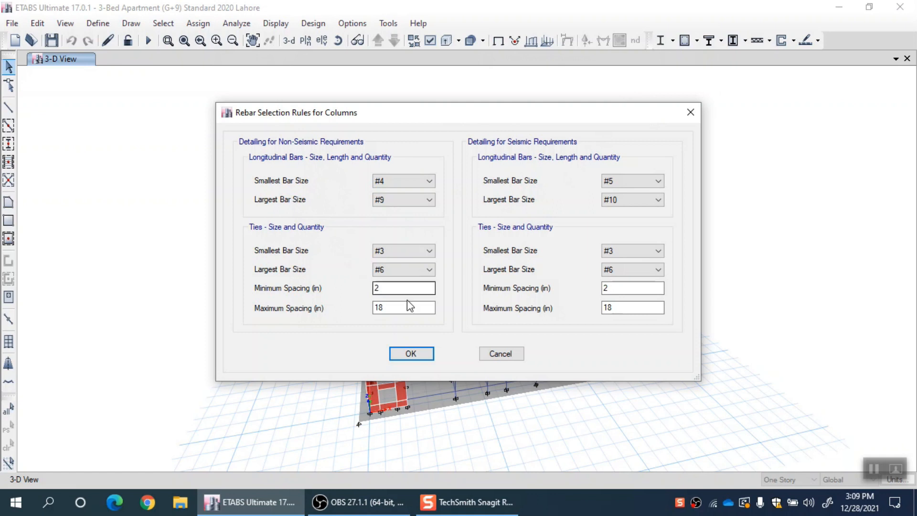
{"action": "left_click", "coordinate": [503, 354]}
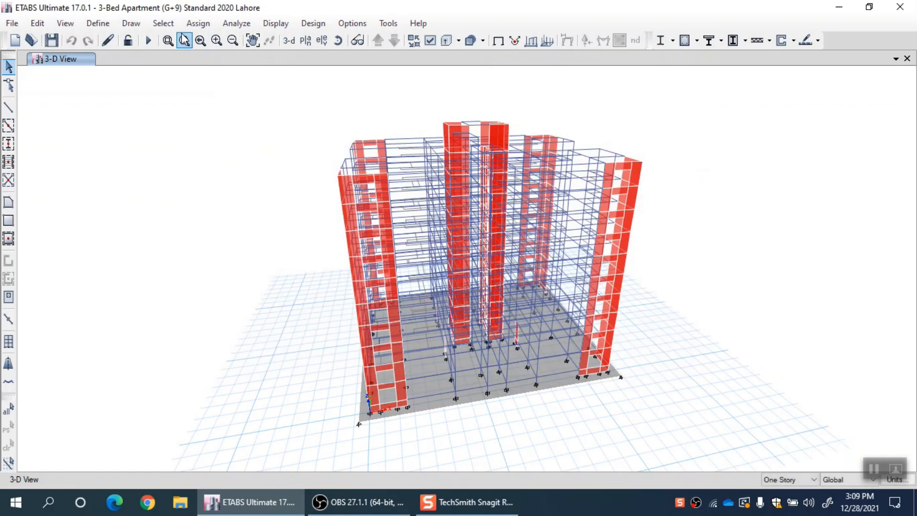
Step: Review the concrete frame rebar selection rules for beams, covering longitudinal bars and stirrups, and cancel the dialog
{"action": "left_click", "coordinate": [283, 27]}
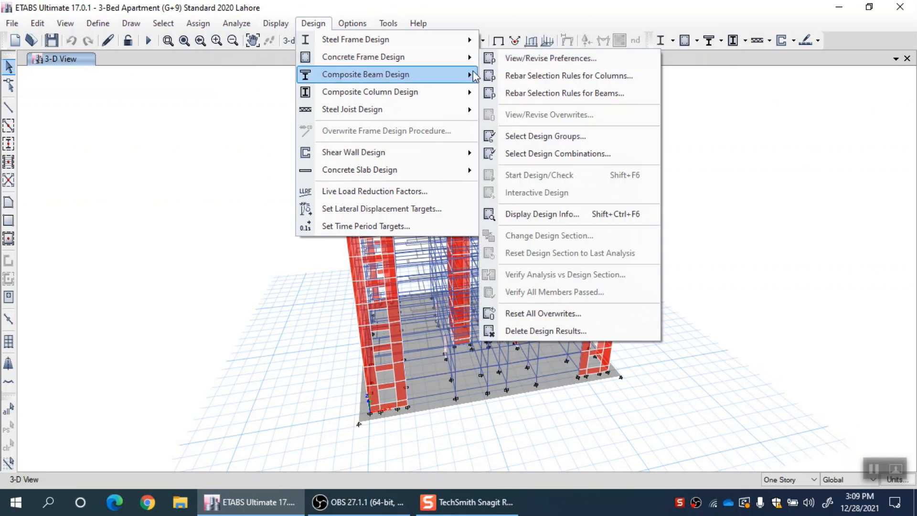
{"action": "mouse_move", "coordinate": [468, 76]}
{"action": "mouse_move", "coordinate": [466, 57]}
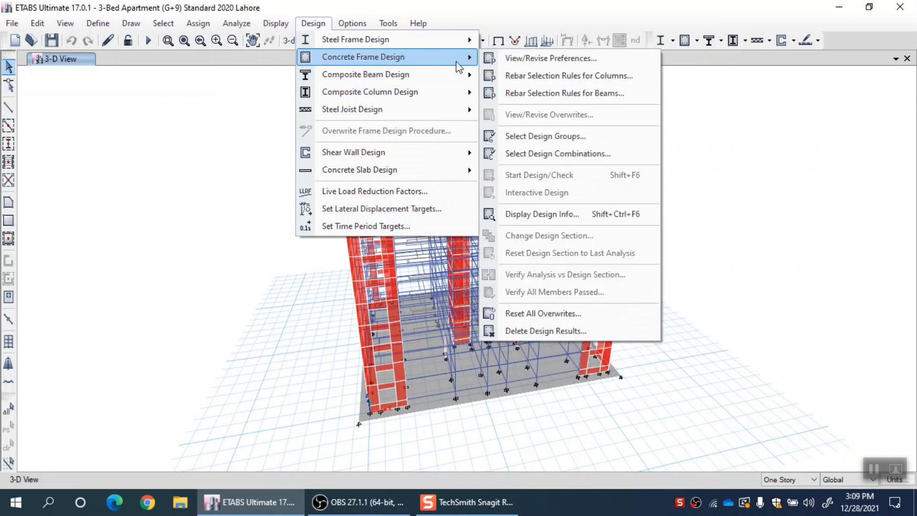
{"action": "left_click", "coordinate": [529, 96]}
{"action": "left_click", "coordinate": [404, 191]}
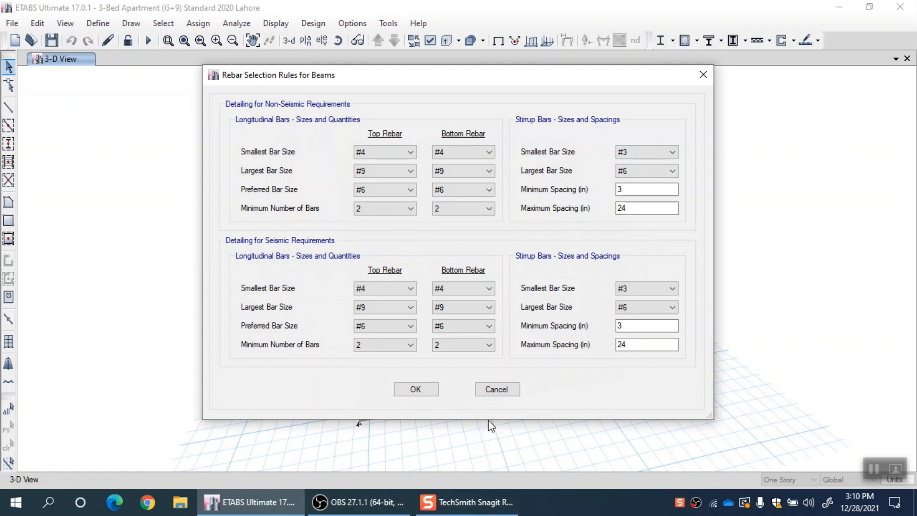
{"action": "left_click", "coordinate": [497, 390]}
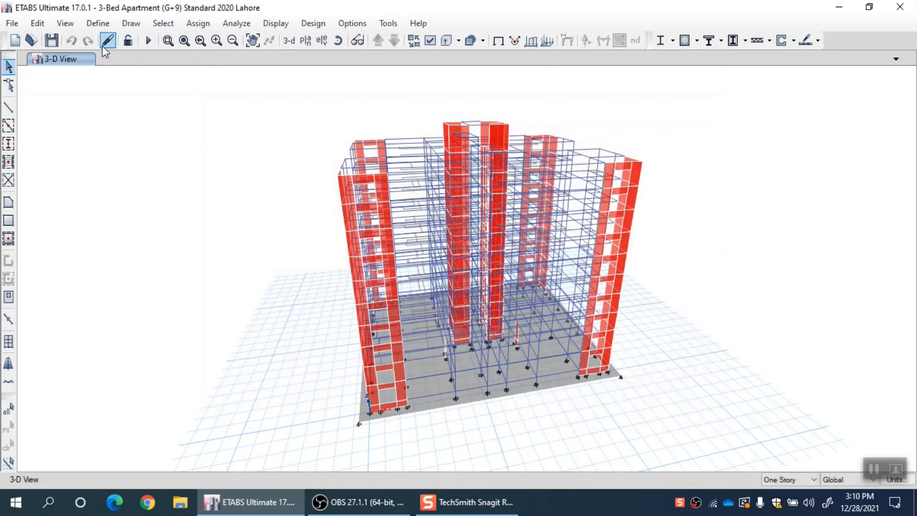
Step: Review the available and chosen strength load combinations for concrete frame design, and cancel the selection
{"action": "left_click", "coordinate": [314, 23]}
{"action": "mouse_move", "coordinate": [411, 57]}
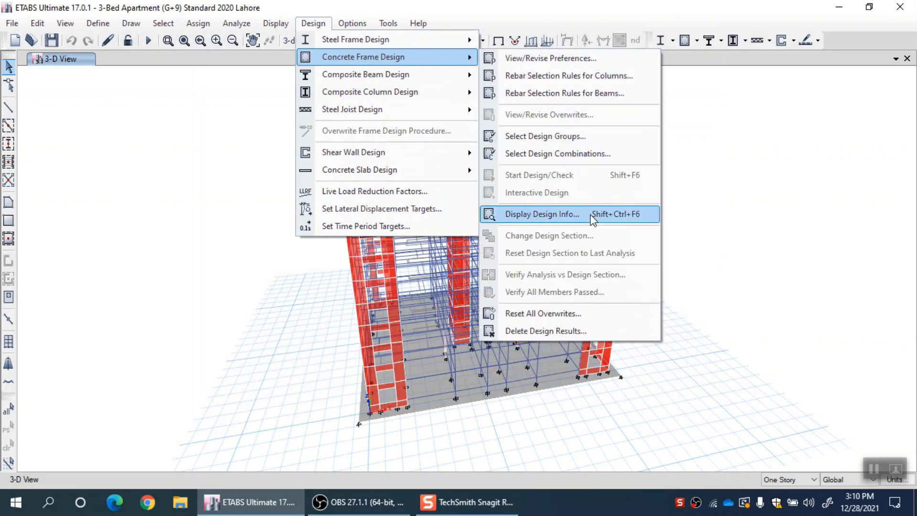
{"action": "left_click", "coordinate": [586, 154]}
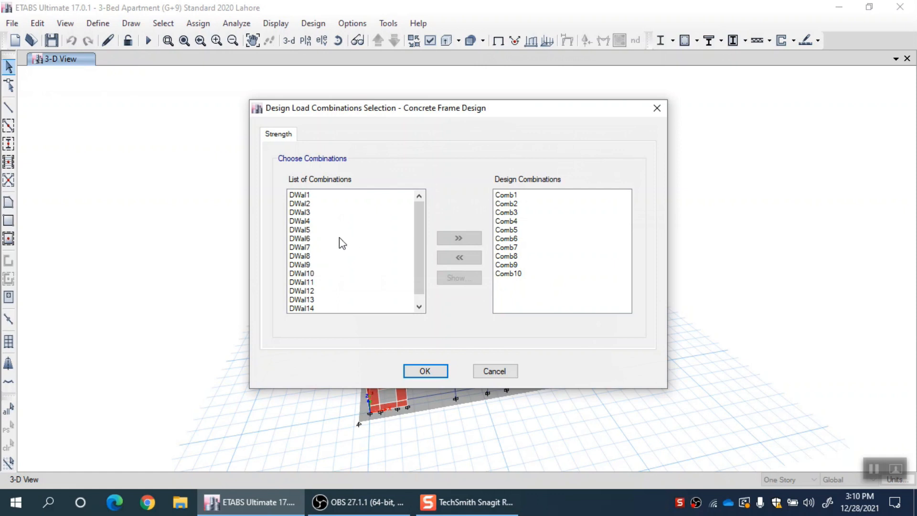
{"action": "left_click", "coordinate": [345, 213]}
{"action": "left_click_drag", "start_coordinate": [345, 212], "coordinate": [338, 293]}
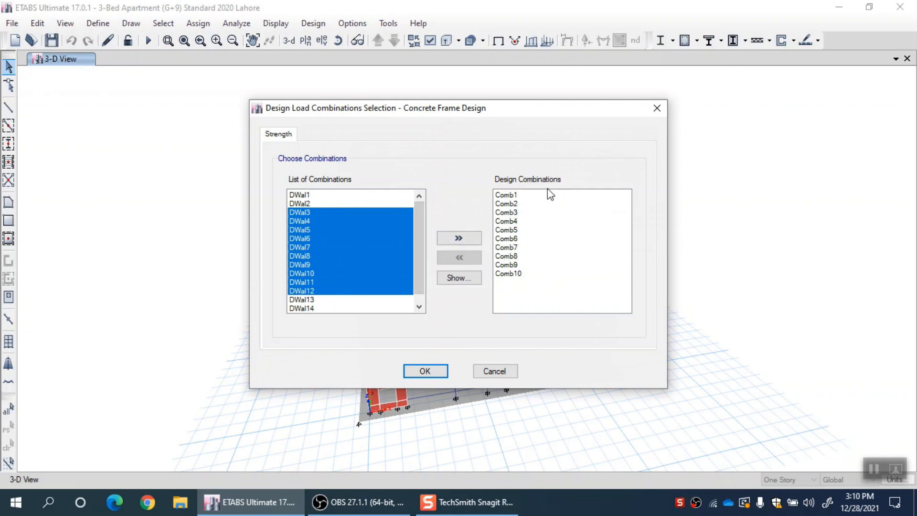
{"action": "left_click_drag", "start_coordinate": [294, 196], "coordinate": [310, 321]}
{"action": "left_click", "coordinate": [514, 238]}
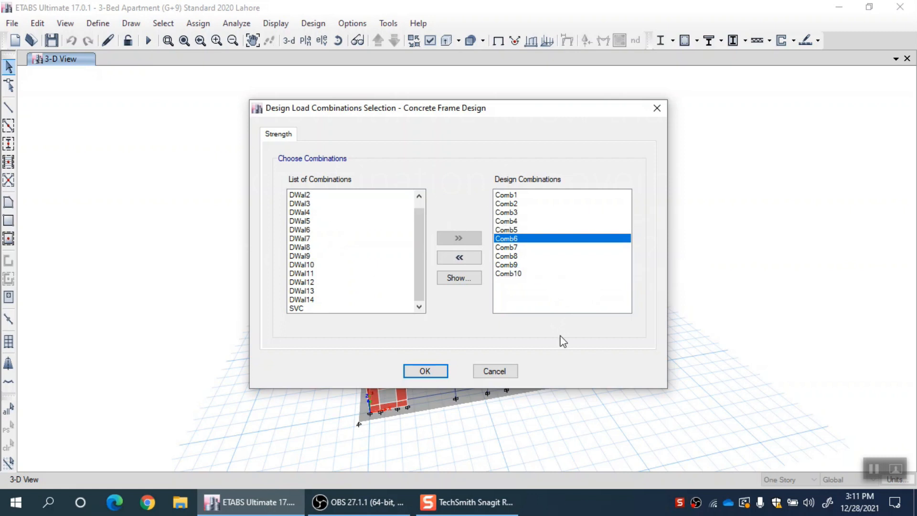
{"action": "left_click", "coordinate": [494, 372]}
{"action": "left_click", "coordinate": [313, 23]}
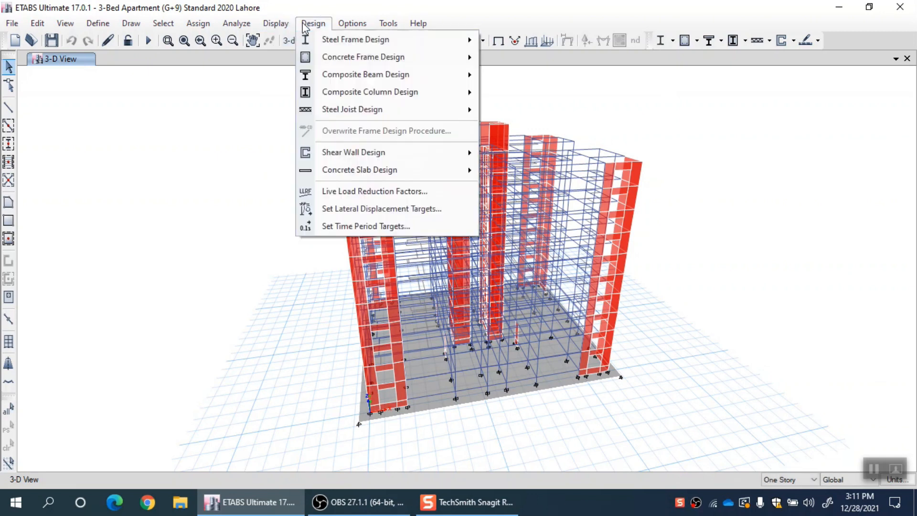
{"action": "mouse_move", "coordinate": [406, 57]}
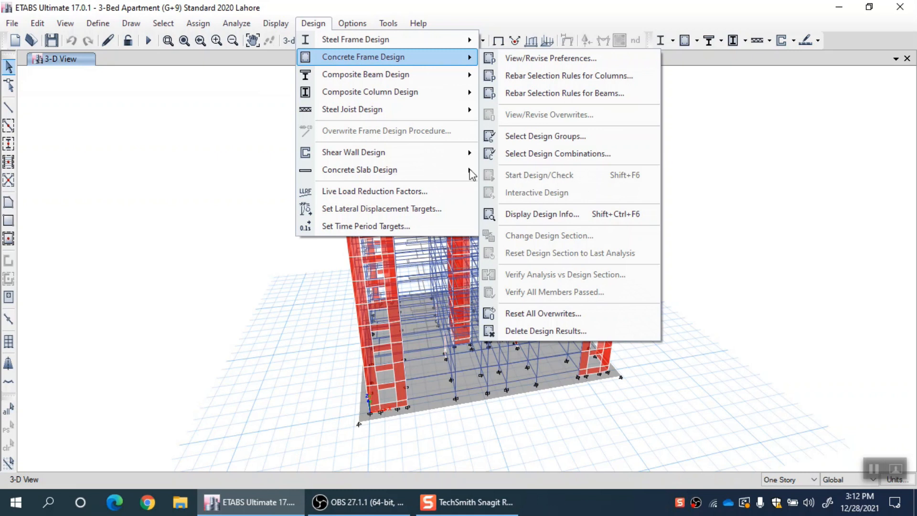
{"action": "left_click", "coordinate": [163, 23]}
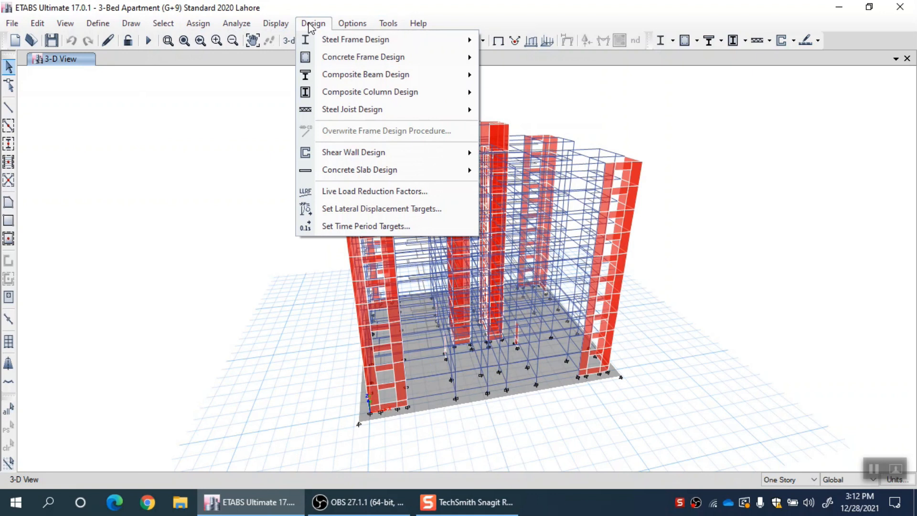
{"action": "left_click", "coordinate": [309, 24]}
Step: Open the 3-Bed Apartment (G+9) Standard 2020 Lahore model file without saving the current changes
{"action": "left_click", "coordinate": [31, 40]}
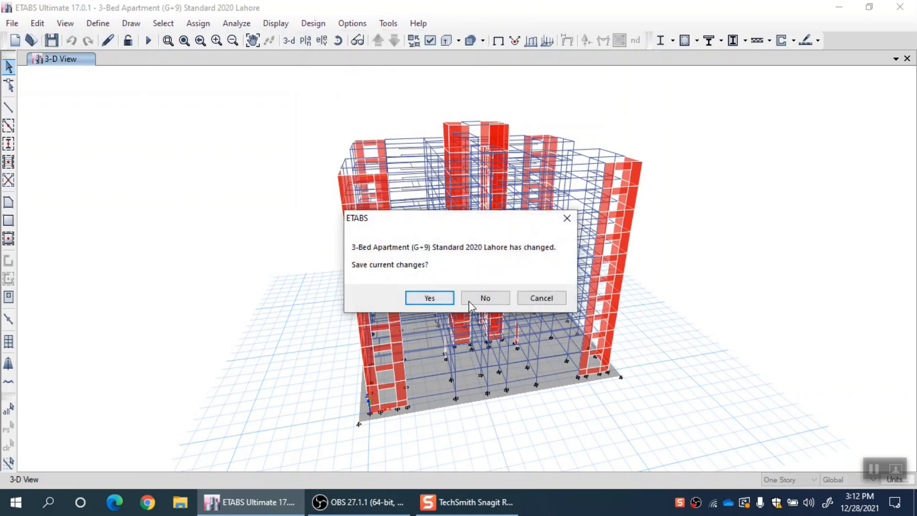
{"action": "left_click", "coordinate": [470, 303]}
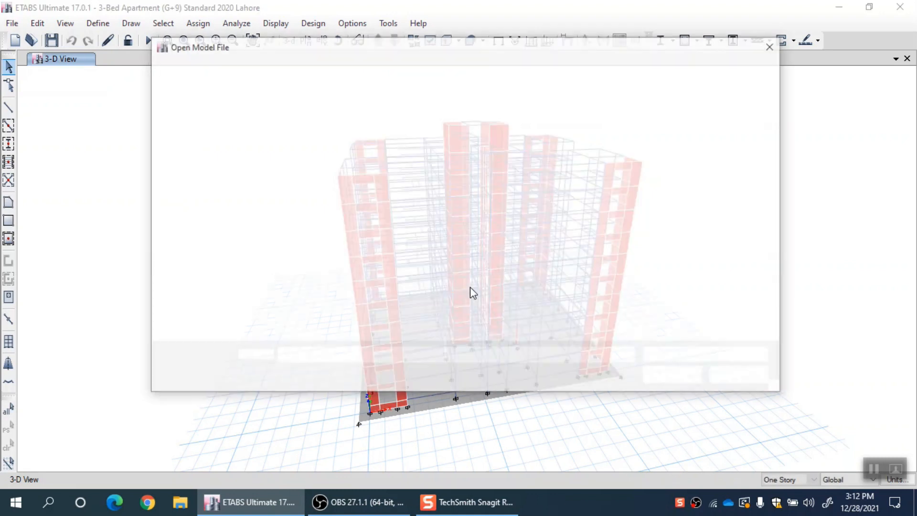
{"action": "key", "text": "Escape"}
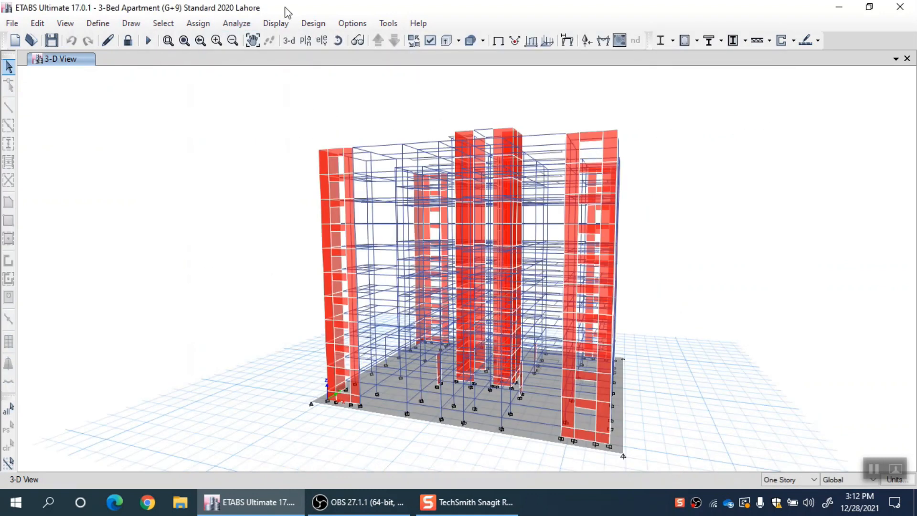
Step: Display the concrete frame design output for Longitudinal Reinforcing on the 3-D view
{"action": "left_click", "coordinate": [314, 24]}
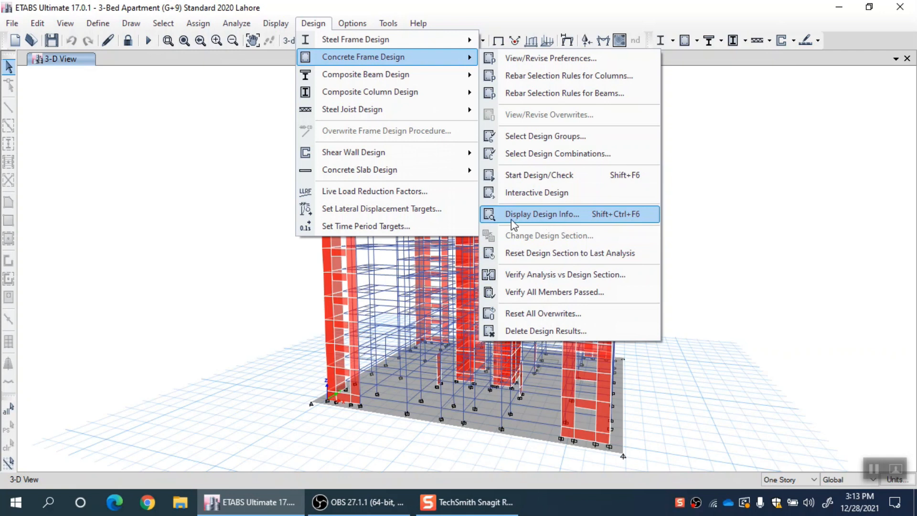
{"action": "left_click", "coordinate": [574, 220]}
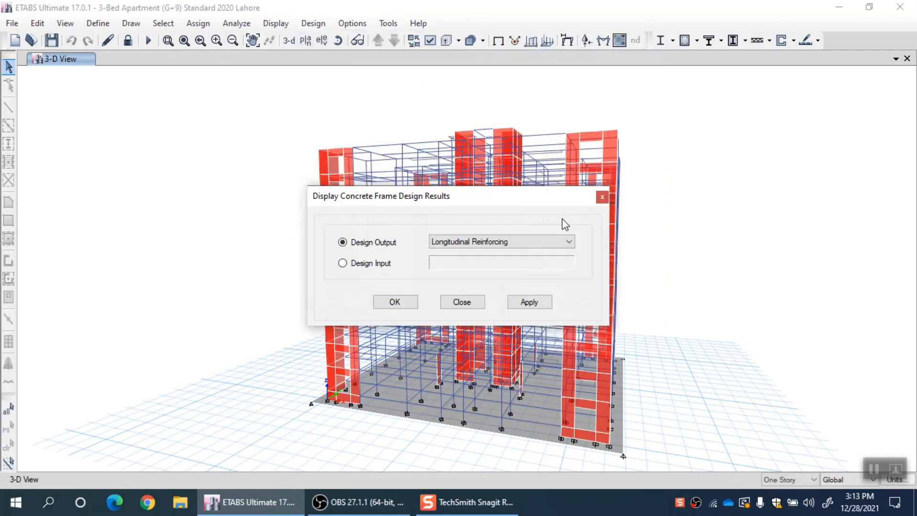
{"action": "left_click_drag", "start_coordinate": [522, 205], "coordinate": [530, 142]}
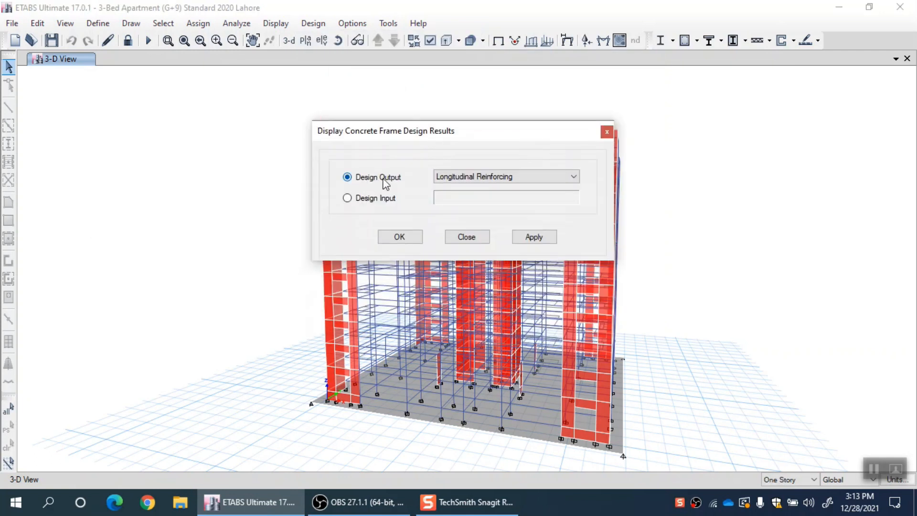
{"action": "left_click", "coordinate": [484, 178]}
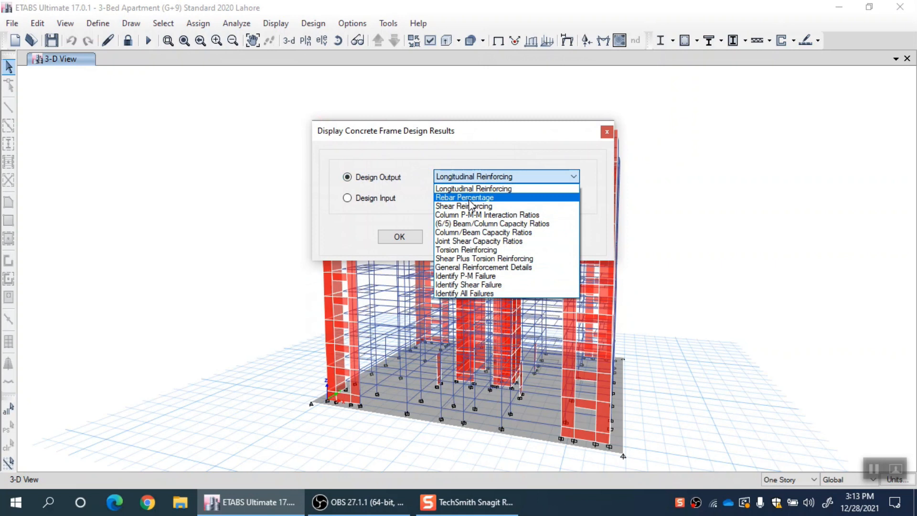
{"action": "left_click", "coordinate": [483, 175]}
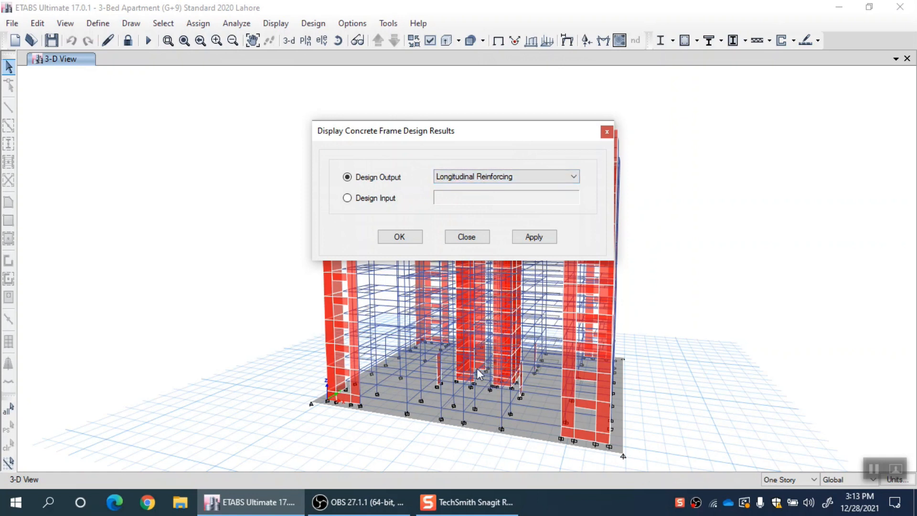
{"action": "left_click", "coordinate": [534, 241]}
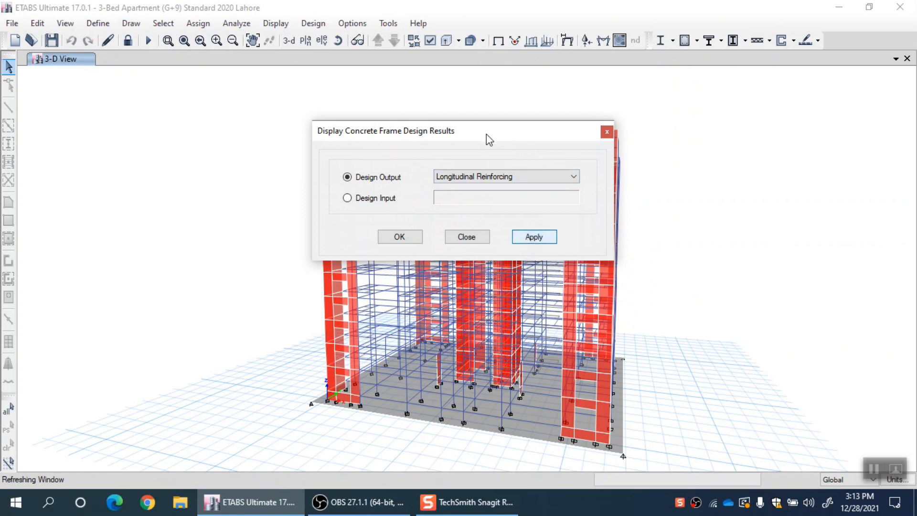
{"action": "left_click", "coordinate": [535, 243]}
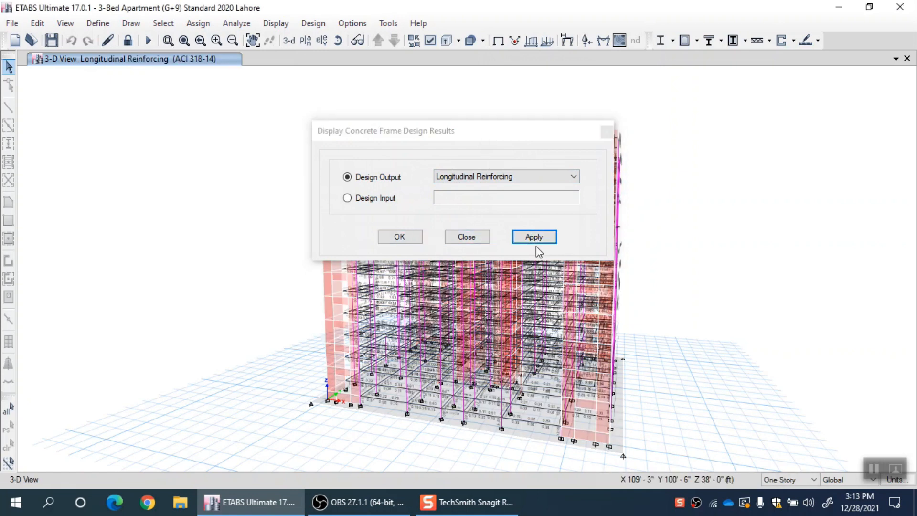
Step: Open the concrete beam design information for roof-level edge beam B2, section B12X21, from the 3-D view
{"action": "left_click_drag", "start_coordinate": [461, 135], "coordinate": [162, 167]}
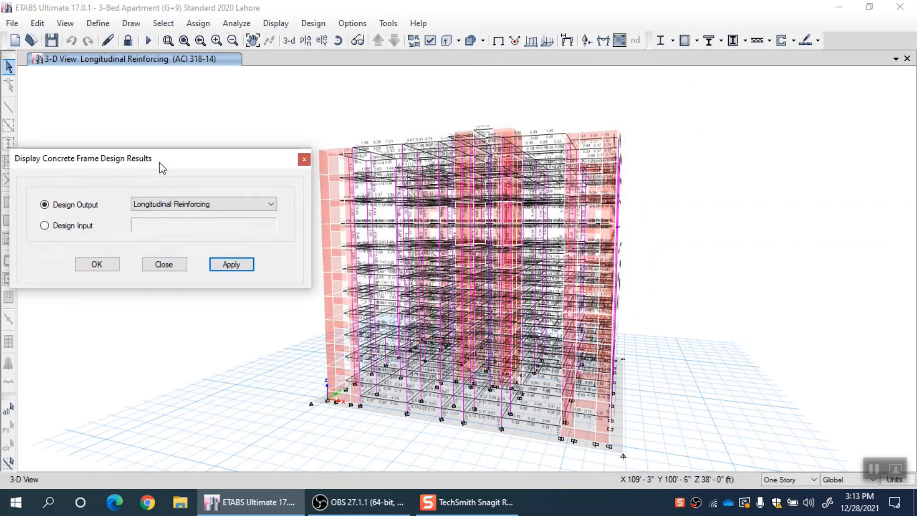
{"action": "scroll", "coordinate": [357, 142], "scroll_direction": "up", "scroll_amount": 5}
{"action": "scroll", "coordinate": [362, 142], "scroll_direction": "up", "scroll_amount": 3}
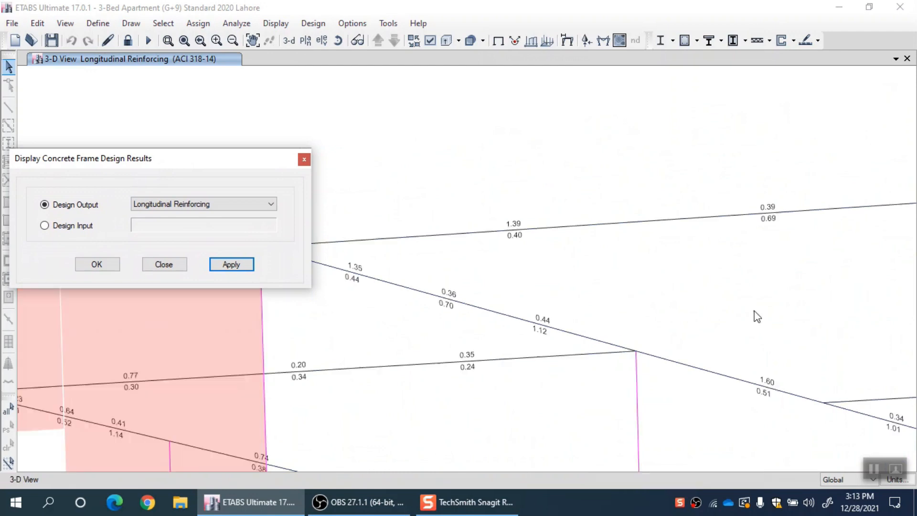
{"action": "scroll", "coordinate": [726, 303], "scroll_direction": "down", "scroll_amount": 3}
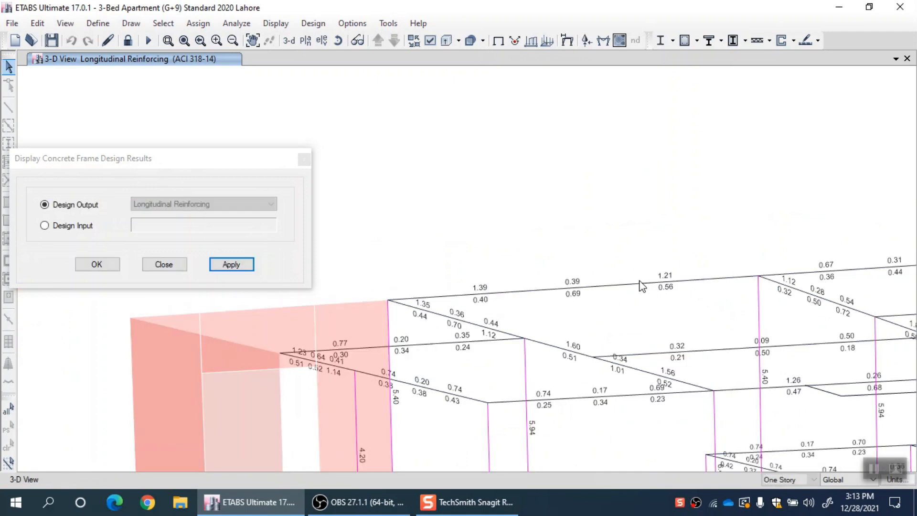
{"action": "mouse_move", "coordinate": [640, 281]}
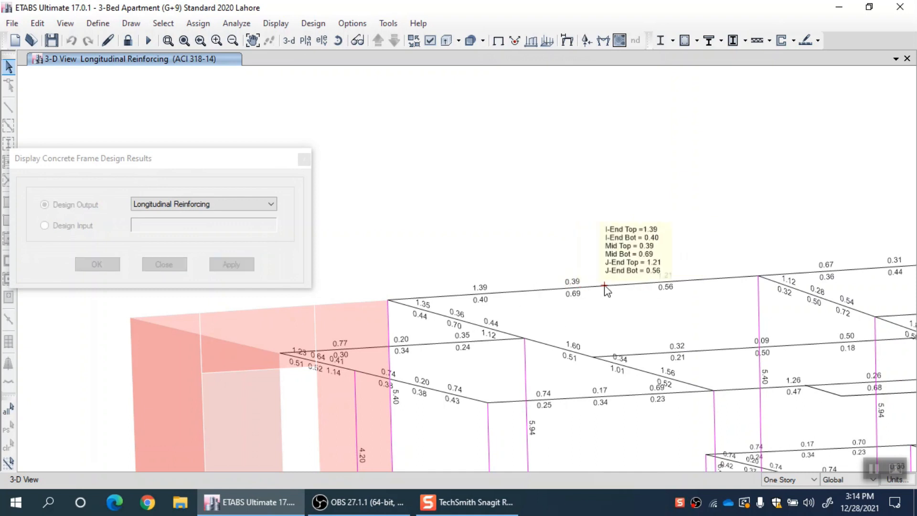
{"action": "right_click", "coordinate": [615, 293]}
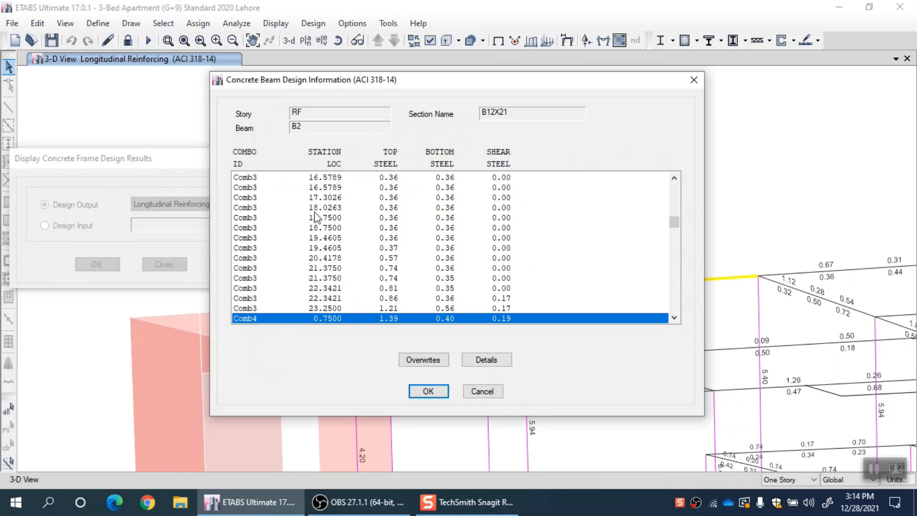
Step: Review beam B2's top, bottom and shear steel by load combination and station, from Comb2 through Comb4
{"action": "left_click", "coordinate": [676, 177]}
{"action": "left_click", "coordinate": [676, 178]}
{"action": "left_click", "coordinate": [676, 179]}
{"action": "left_click", "coordinate": [677, 179]}
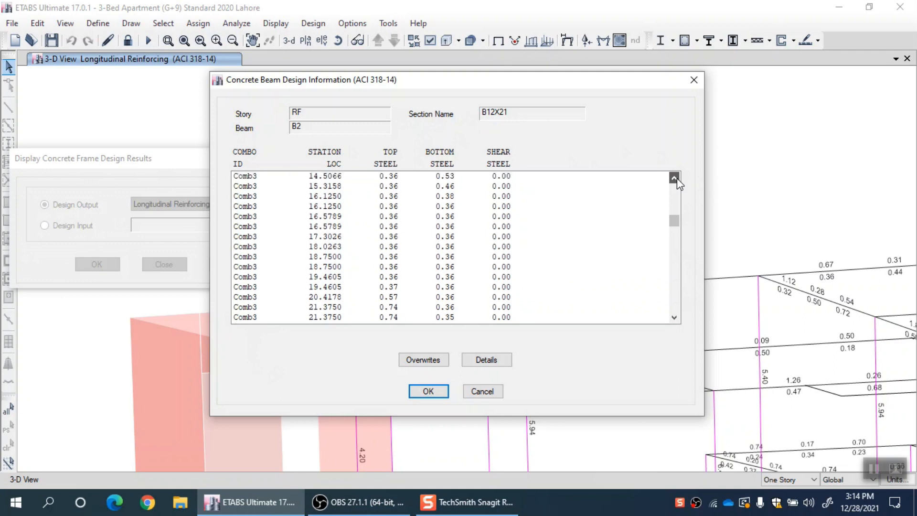
{"action": "left_click_drag", "start_coordinate": [675, 217], "coordinate": [674, 212]}
{"action": "scroll", "coordinate": [488, 279], "scroll_direction": "down", "scroll_amount": 2}
{"action": "scroll", "coordinate": [351, 234], "scroll_direction": "up", "scroll_amount": 2}
{"action": "scroll", "coordinate": [358, 231], "scroll_direction": "up", "scroll_amount": 1}
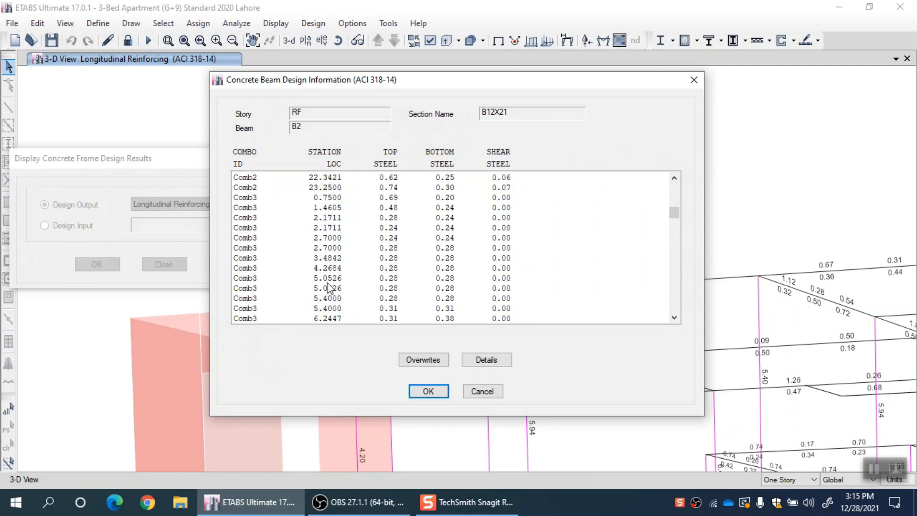
{"action": "scroll", "coordinate": [675, 292], "scroll_direction": "down", "scroll_amount": 13}
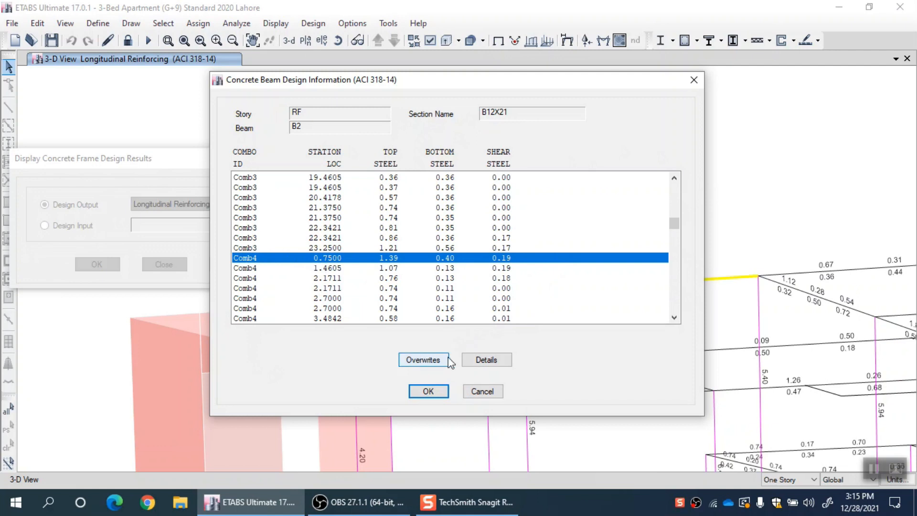
Step: Review the design details summary of beam B2 for Comb4, covering section, material, flexure, shear and torsion, and close it
{"action": "left_click", "coordinate": [488, 362]}
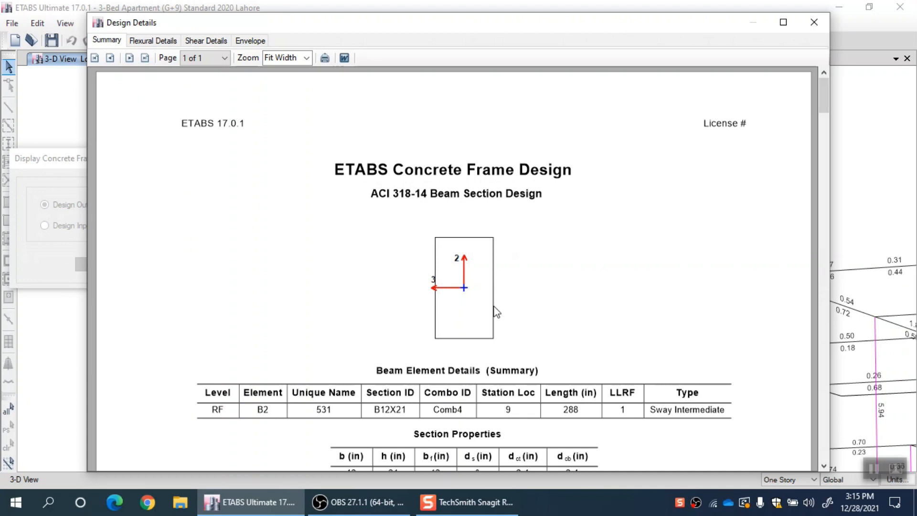
{"action": "scroll", "coordinate": [496, 312], "scroll_direction": "down", "scroll_amount": 3}
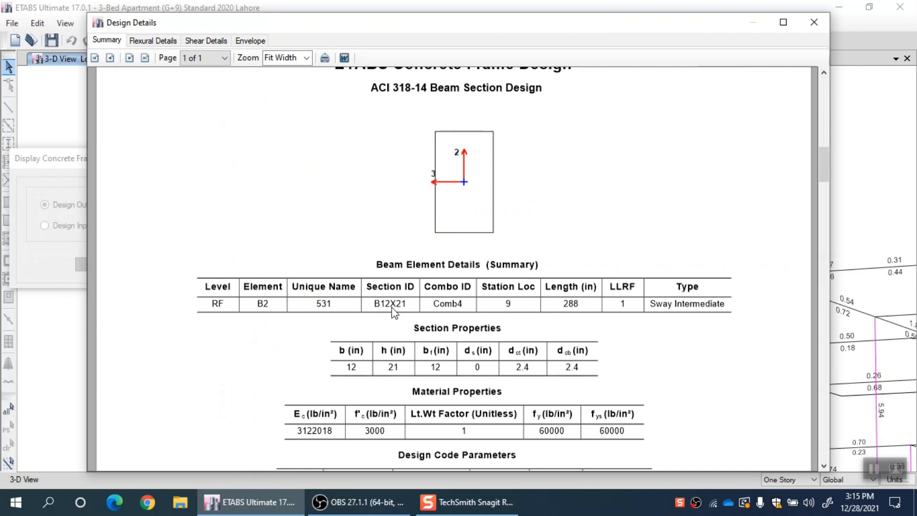
{"action": "scroll", "coordinate": [393, 314], "scroll_direction": "down", "scroll_amount": 5}
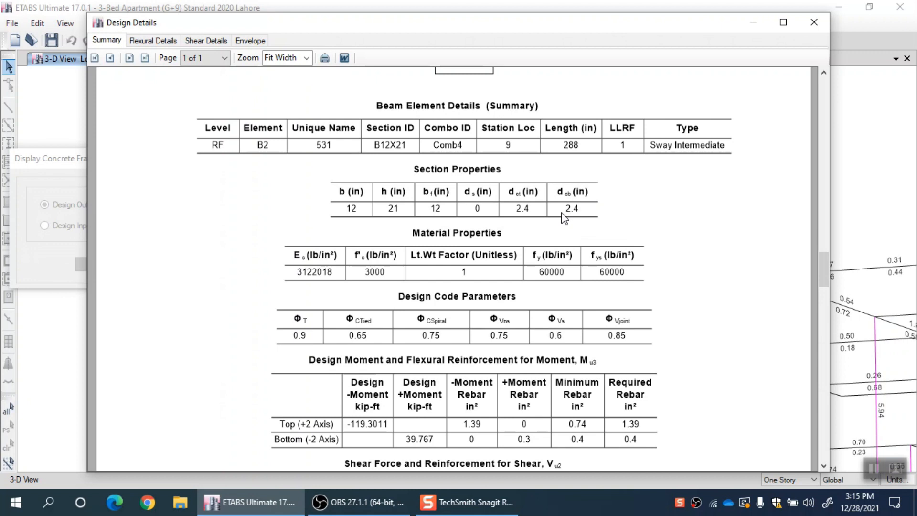
{"action": "scroll", "coordinate": [564, 218], "scroll_direction": "down", "scroll_amount": 2}
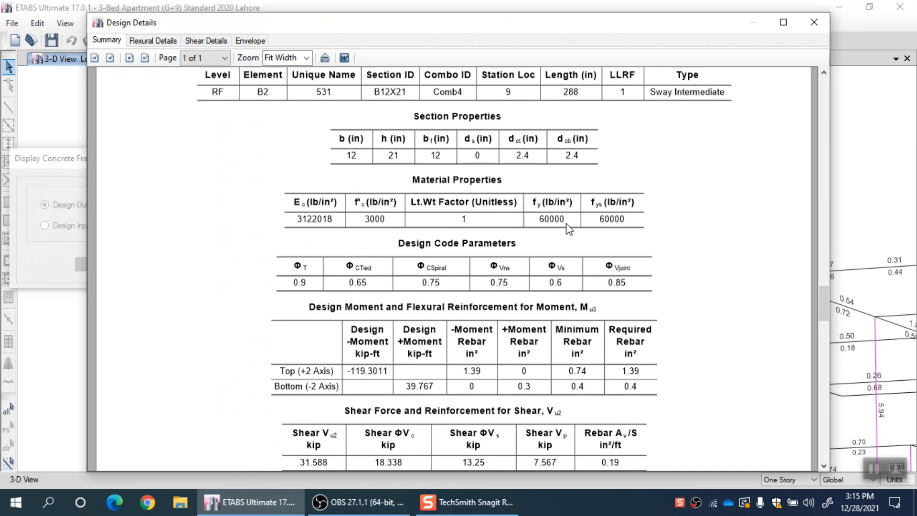
{"action": "scroll", "coordinate": [568, 229], "scroll_direction": "down", "scroll_amount": 1}
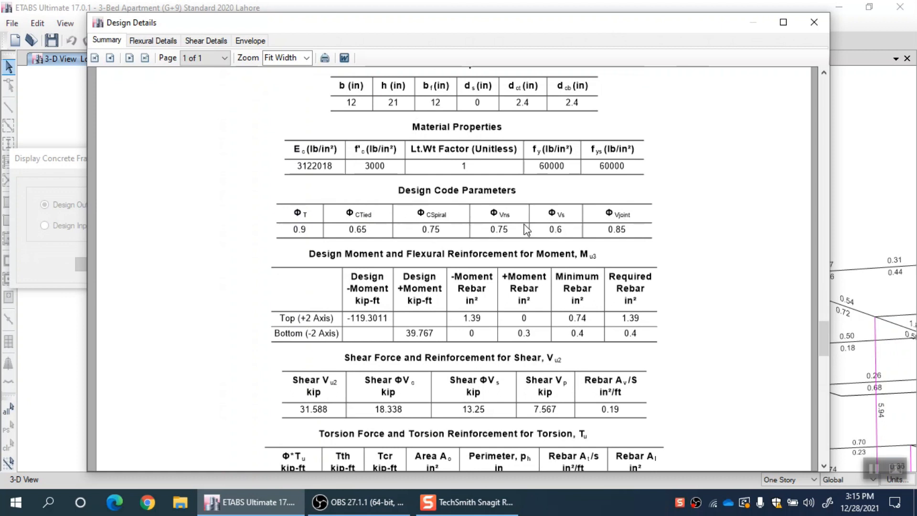
{"action": "scroll", "coordinate": [517, 227], "scroll_direction": "down", "scroll_amount": 2}
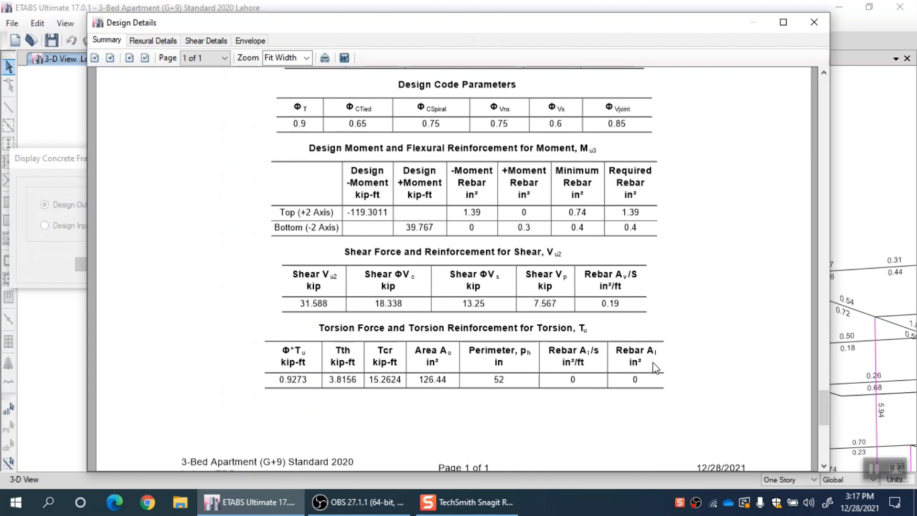
{"action": "left_click", "coordinate": [814, 22]}
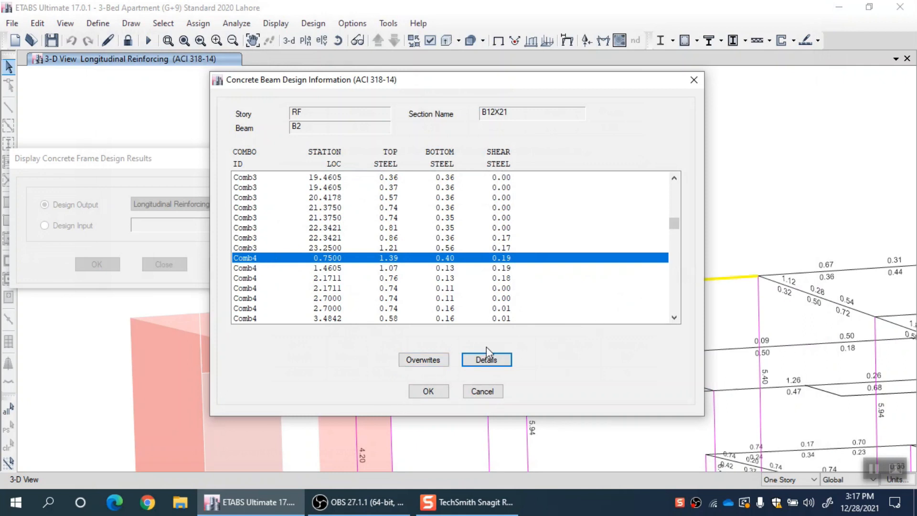
Step: Set Consider Torsion? to No in the concrete frame design overwrites of beam B2
{"action": "left_click", "coordinate": [433, 359]}
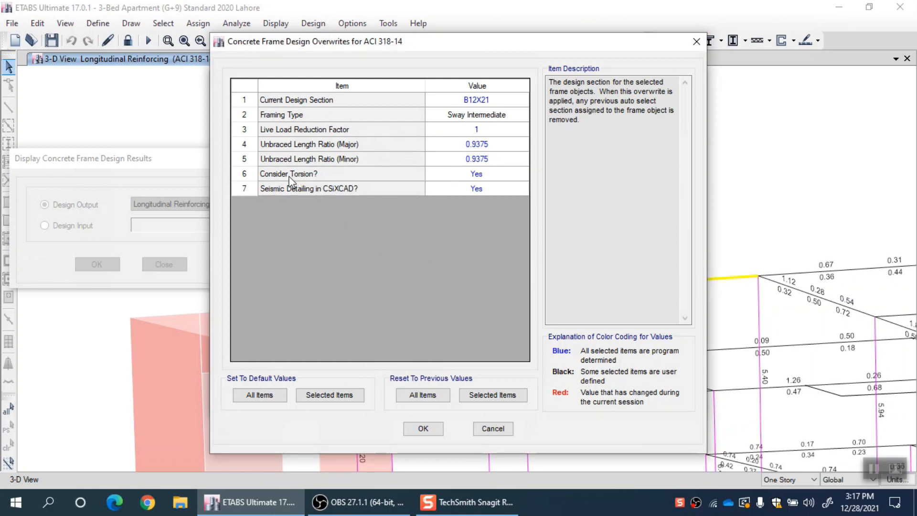
{"action": "left_click", "coordinate": [477, 174]}
{"action": "left_click", "coordinate": [495, 175]}
{"action": "left_click", "coordinate": [458, 195]}
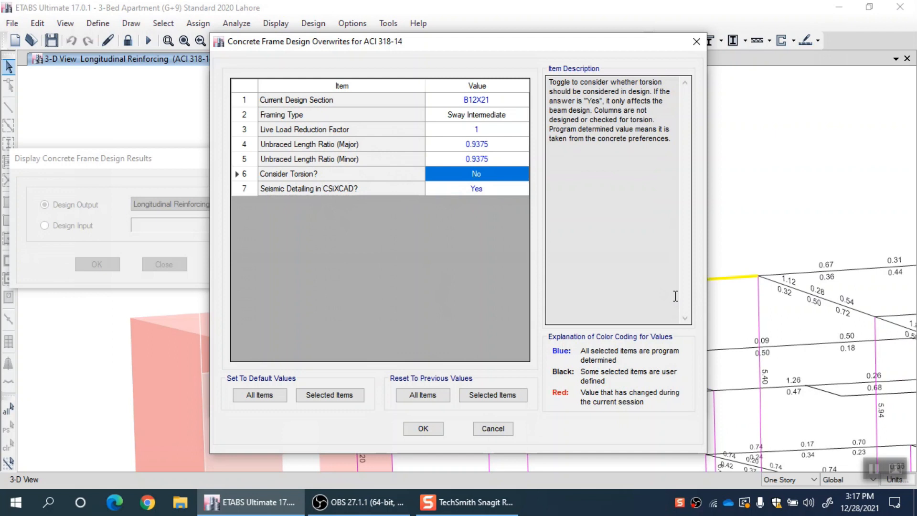
{"action": "left_click", "coordinate": [423, 429]}
Step: Check the design summary of beam B2 without torsion, and accept the beam's updated design
{"action": "left_click", "coordinate": [469, 358]}
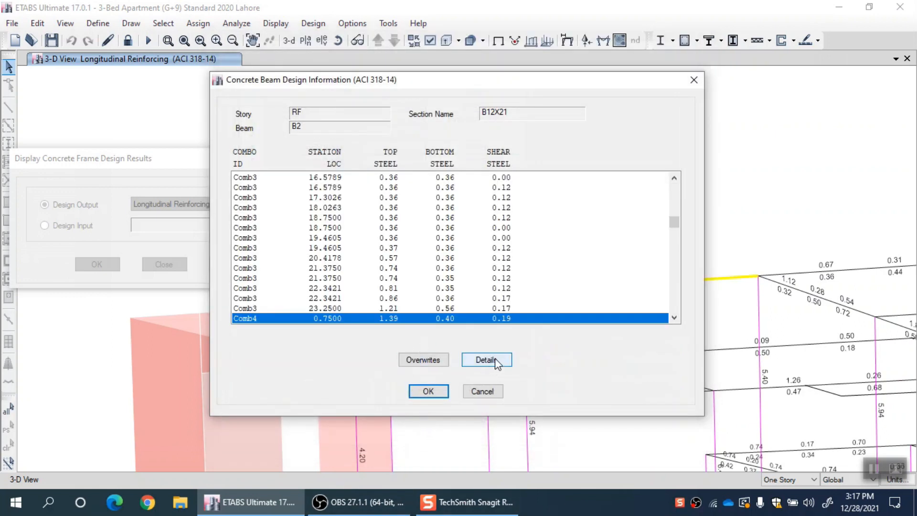
{"action": "scroll", "coordinate": [396, 335], "scroll_direction": "down", "scroll_amount": 10}
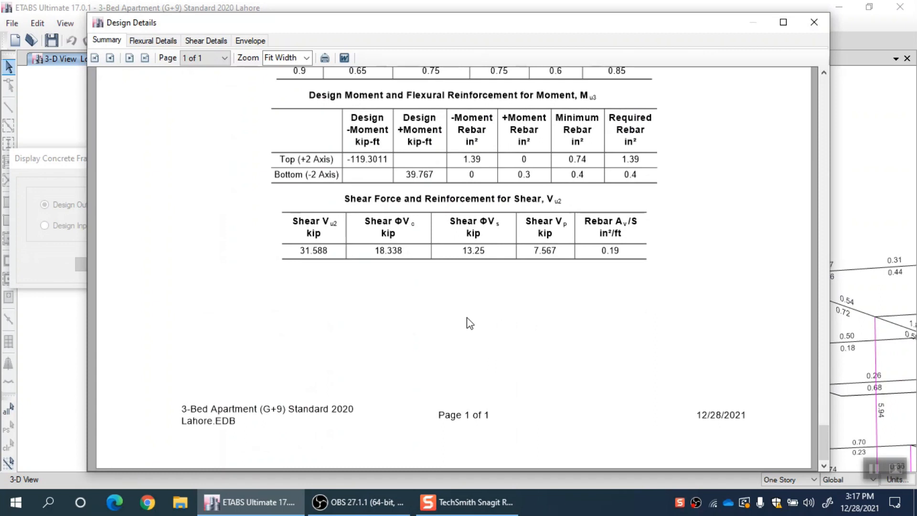
{"action": "left_click", "coordinate": [814, 23]}
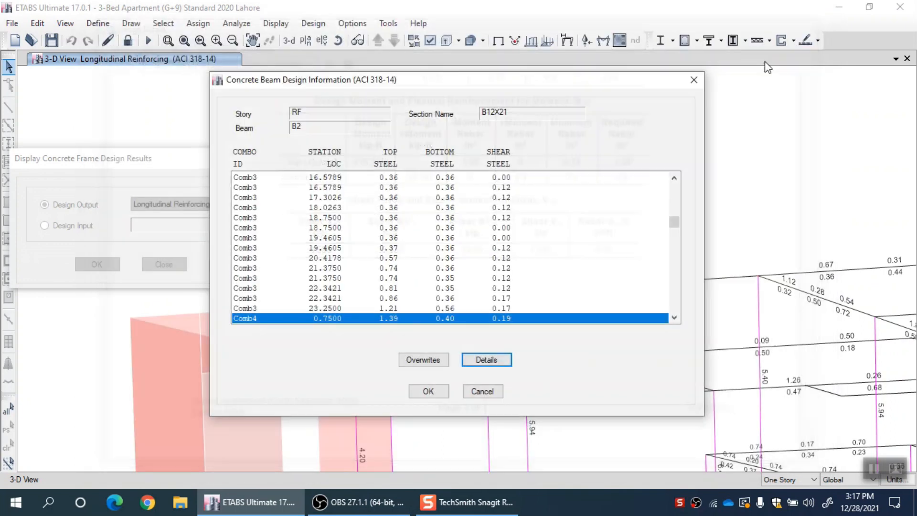
{"action": "left_click", "coordinate": [431, 395]}
{"action": "left_click_drag", "start_coordinate": [181, 161], "coordinate": [229, 128]}
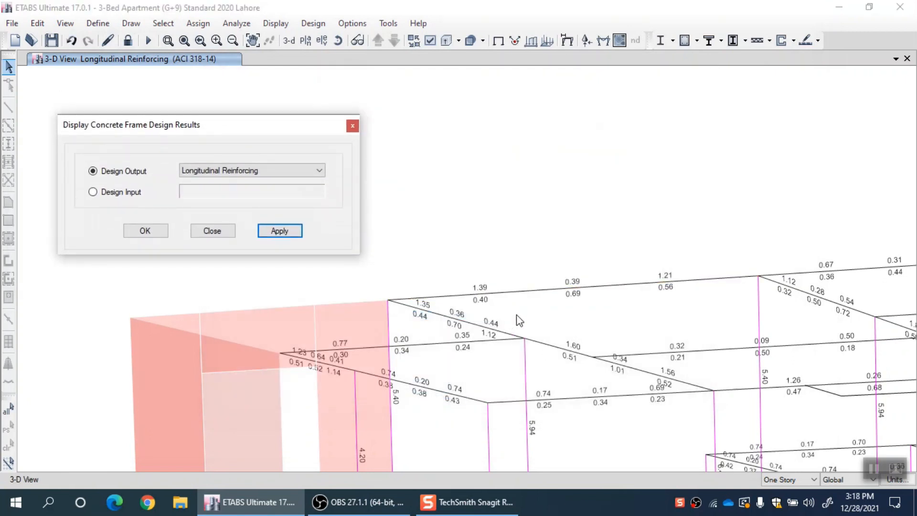
Step: Display the Rebar Percentage design output on the 3-D view and inspect the roof edge beam
{"action": "mouse_move", "coordinate": [518, 275]}
{"action": "left_click", "coordinate": [216, 168]}
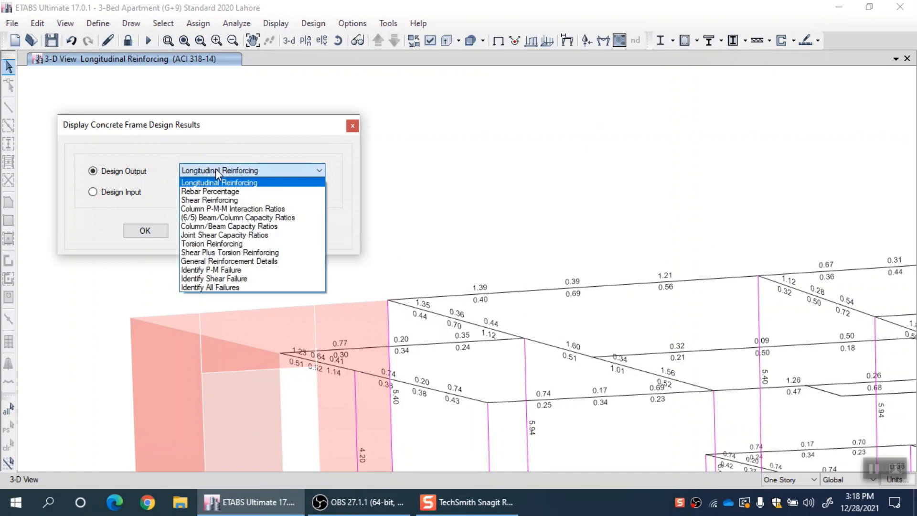
{"action": "left_click", "coordinate": [246, 194]}
{"action": "left_click", "coordinate": [280, 231]}
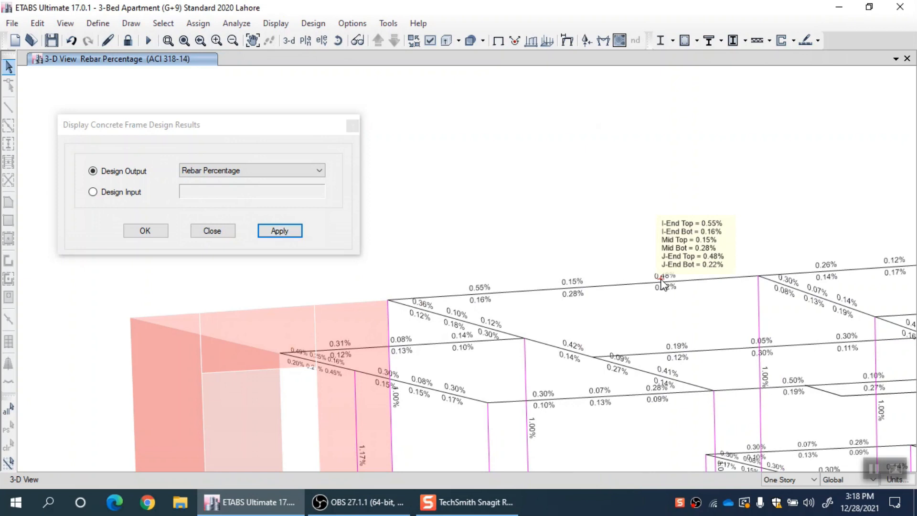
Step: Display the Shear Reinforcing design output on the 3-D view
{"action": "left_click", "coordinate": [236, 169]}
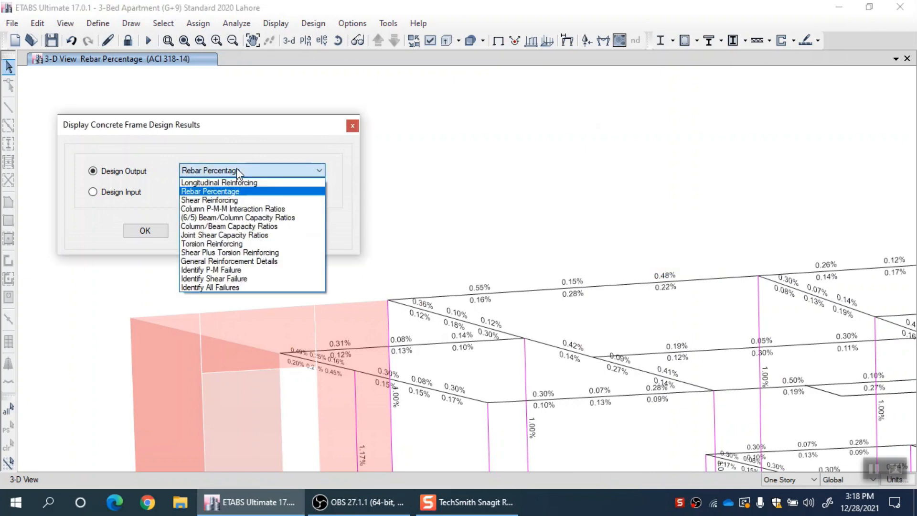
{"action": "left_click", "coordinate": [234, 200]}
{"action": "left_click", "coordinate": [288, 236]}
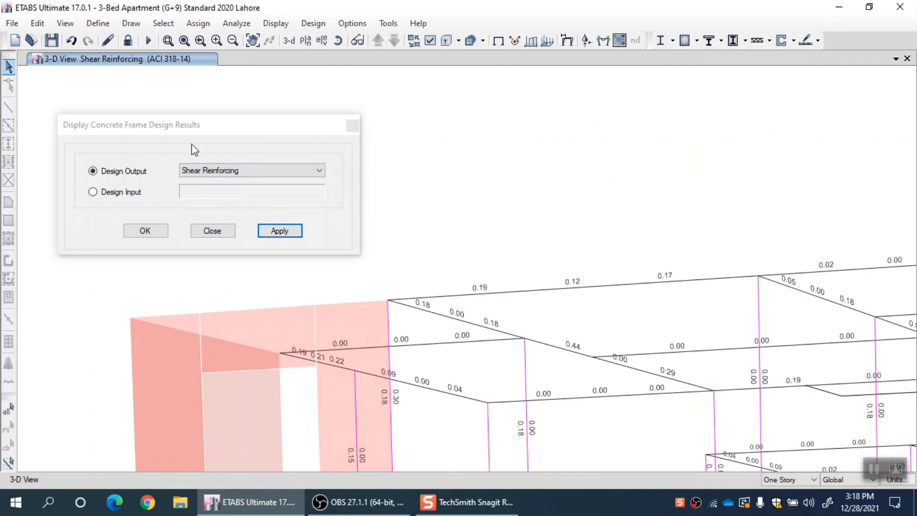
Step: Display the Column P-M-M Interaction Ratios design output on the 3-D view
{"action": "left_click", "coordinate": [245, 171]}
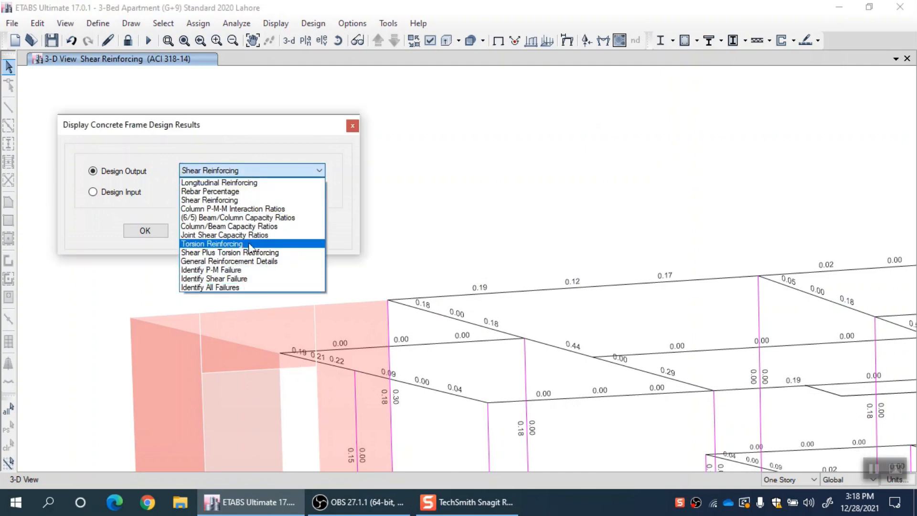
{"action": "left_click", "coordinate": [251, 210]}
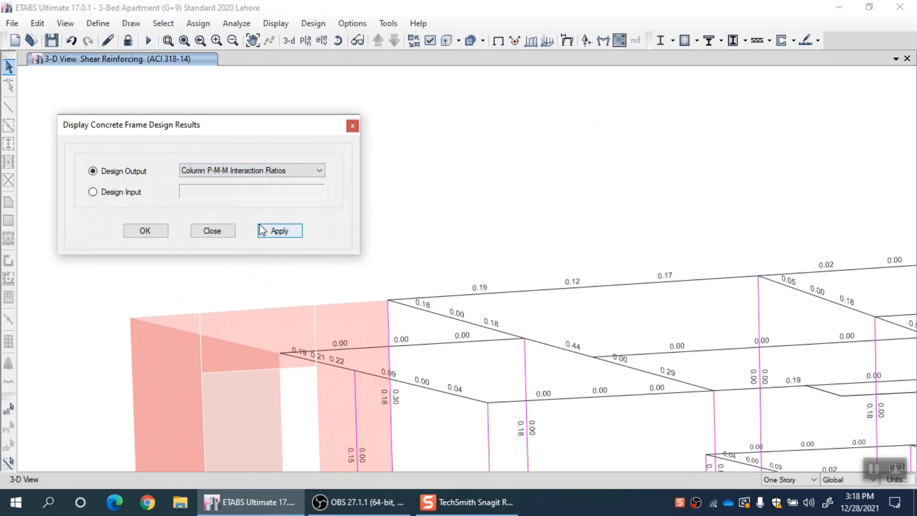
{"action": "left_click", "coordinate": [289, 234]}
Step: Examine the color-coded column P-M-M interaction ratios across the whole building, comparing the columns with the ratio scale
{"action": "middle_click_drag", "start_coordinate": [730, 416], "coordinate": [688, 316]}
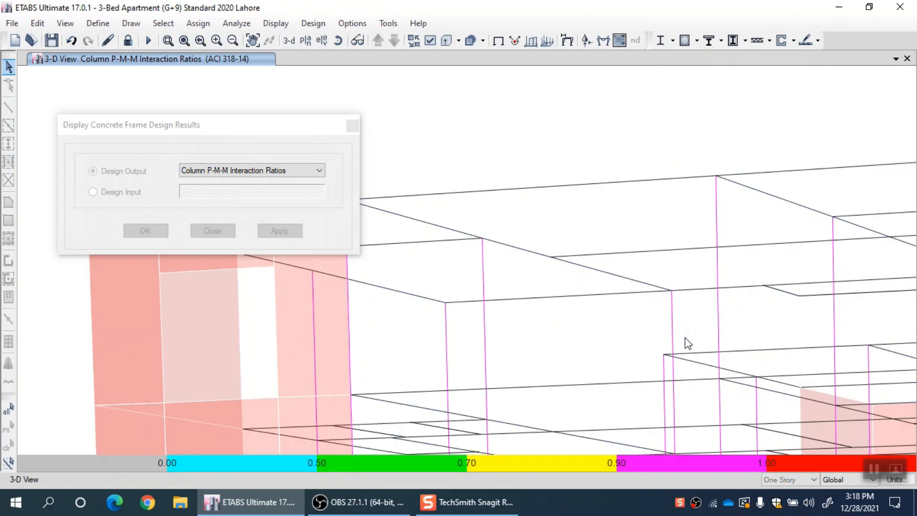
{"action": "scroll", "coordinate": [687, 343], "scroll_direction": "down", "scroll_amount": 5}
{"action": "middle_click_drag", "start_coordinate": [696, 373], "coordinate": [478, 206]}
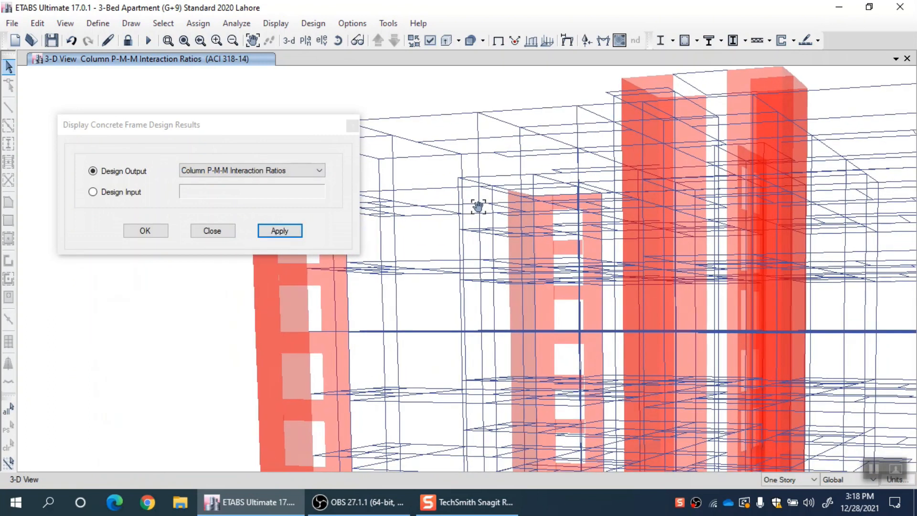
{"action": "scroll", "coordinate": [583, 351], "scroll_direction": "down", "scroll_amount": 3}
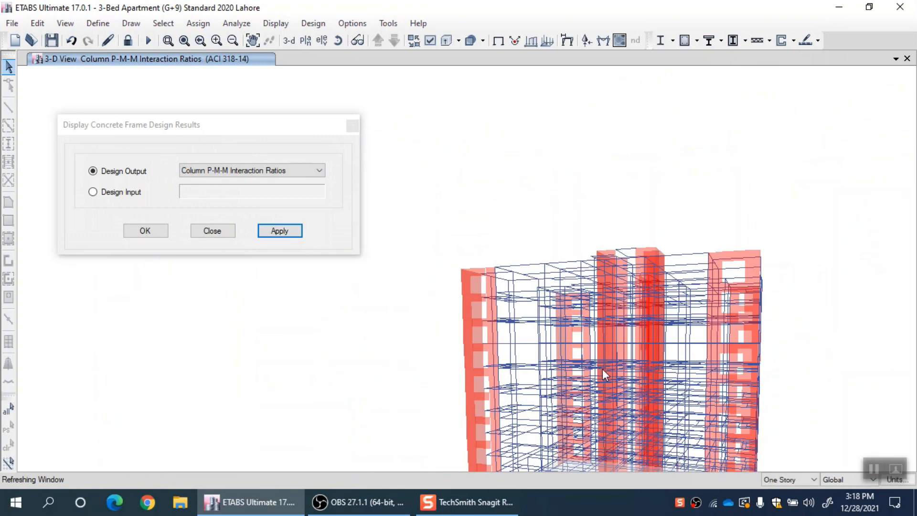
{"action": "scroll", "coordinate": [588, 334], "scroll_direction": "down", "scroll_amount": 2}
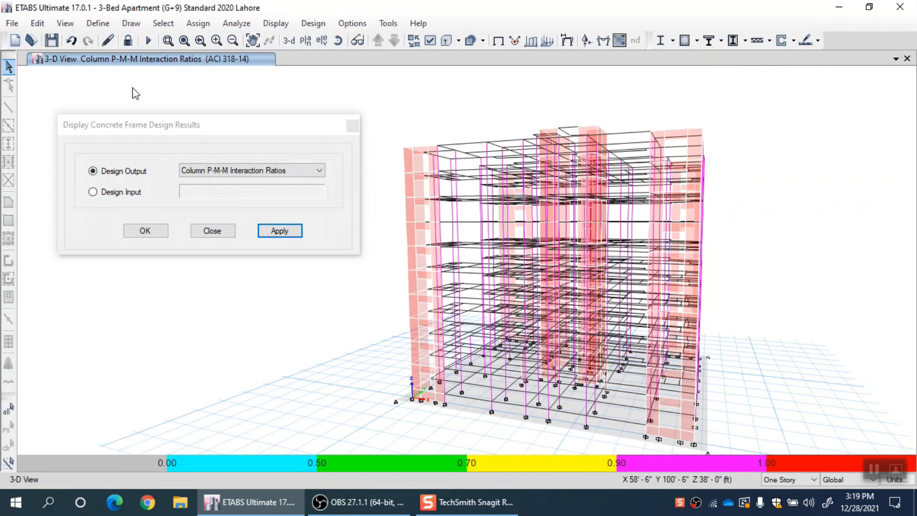
{"action": "left_click", "coordinate": [239, 171]}
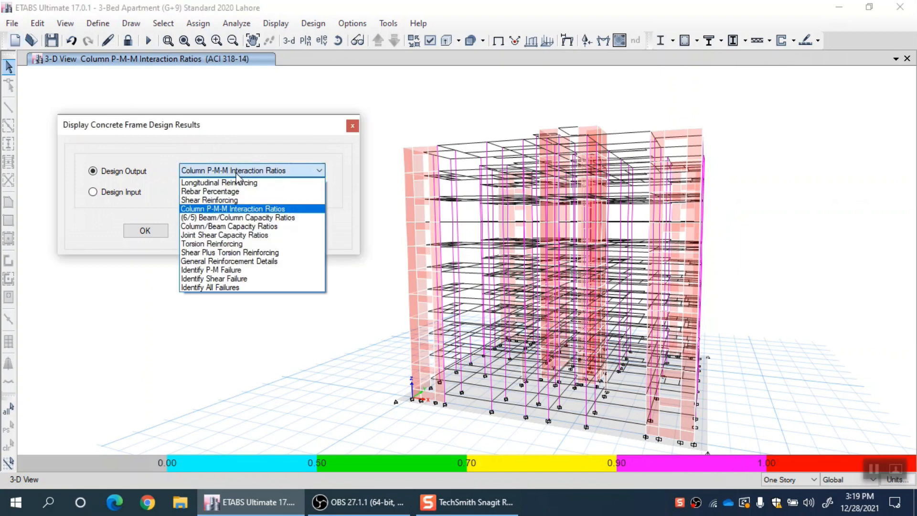
{"action": "left_click", "coordinate": [285, 175]}
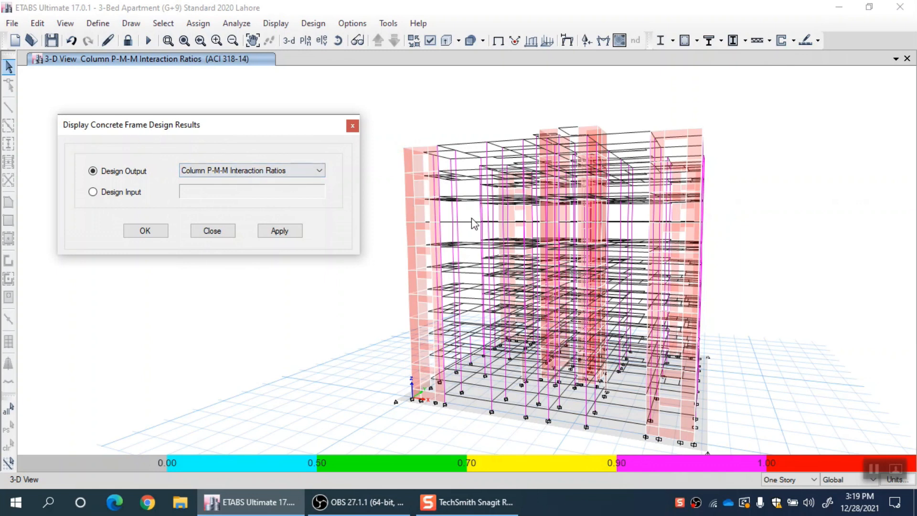
{"action": "scroll", "coordinate": [690, 213], "scroll_direction": "up", "scroll_amount": 4}
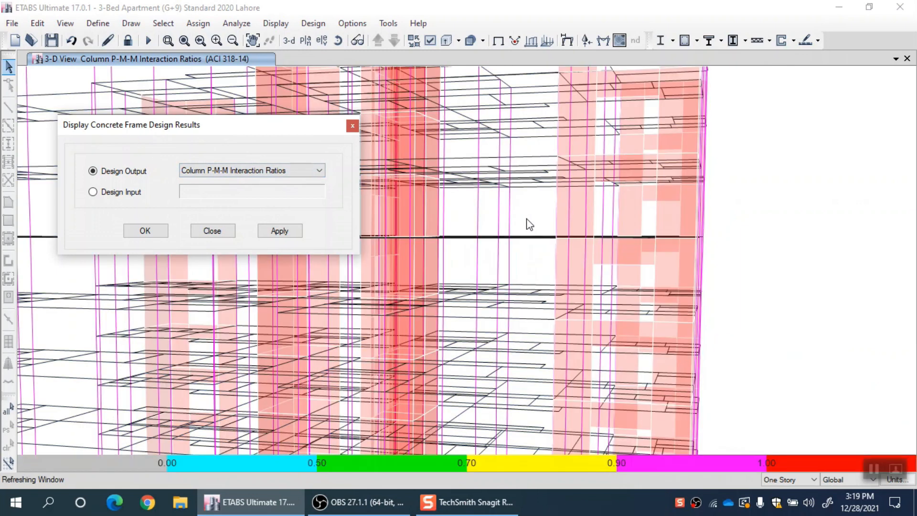
{"action": "left_click", "coordinate": [526, 219]}
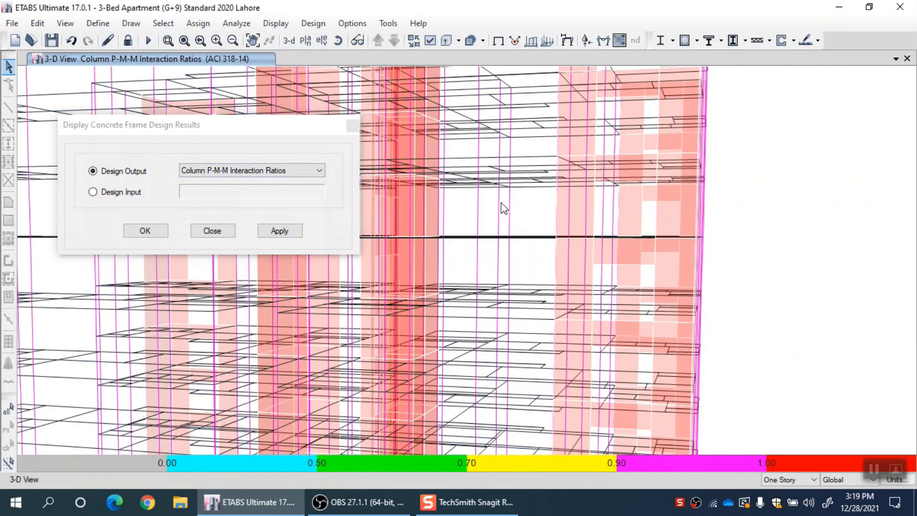
Step: Review the design details summary of column C54 on story 7F, from its section down to its shear design
{"action": "right_click", "coordinate": [478, 211]}
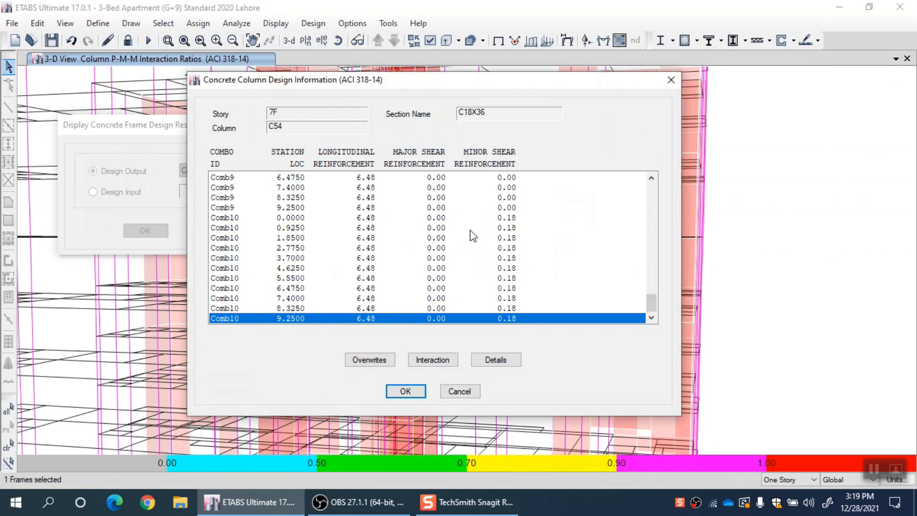
{"action": "left_click", "coordinate": [504, 366]}
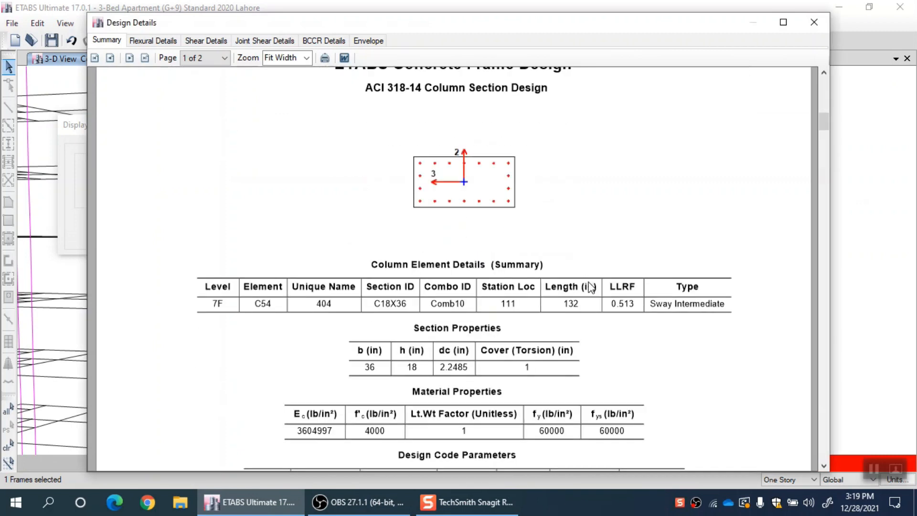
{"action": "scroll", "coordinate": [589, 369], "scroll_direction": "down", "scroll_amount": 5}
{"action": "scroll", "coordinate": [629, 364], "scroll_direction": "down", "scroll_amount": 10}
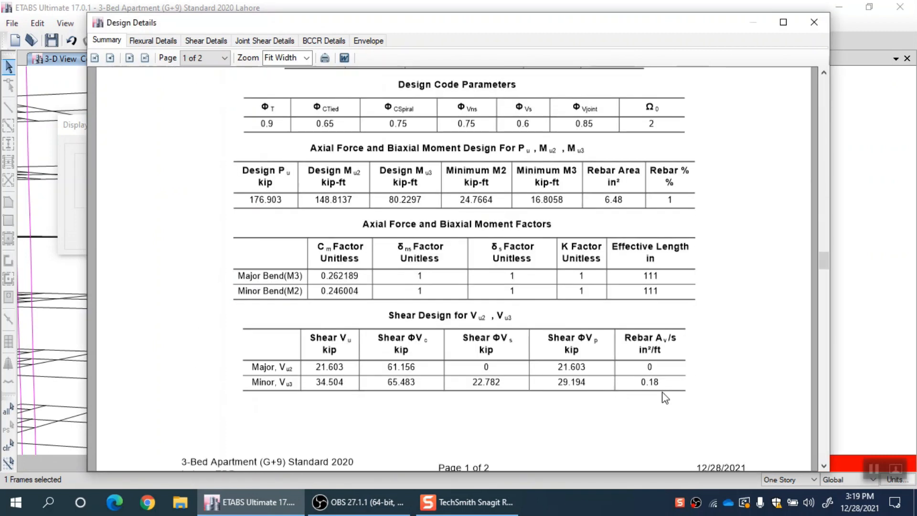
{"action": "left_click", "coordinate": [814, 19]}
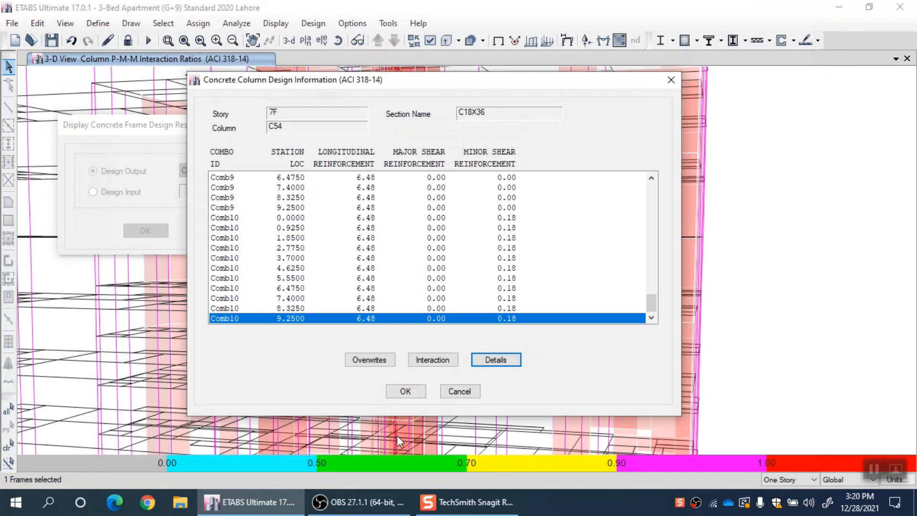
Step: Inspect a load combination point on the C18X36 column's 3D interaction surface, then close the column's design information
{"action": "left_click", "coordinate": [433, 362]}
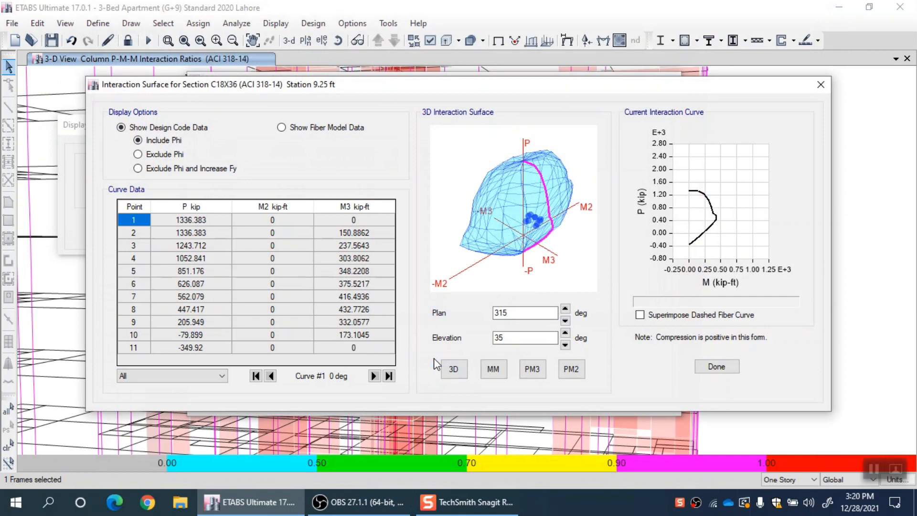
{"action": "left_click", "coordinate": [530, 222]}
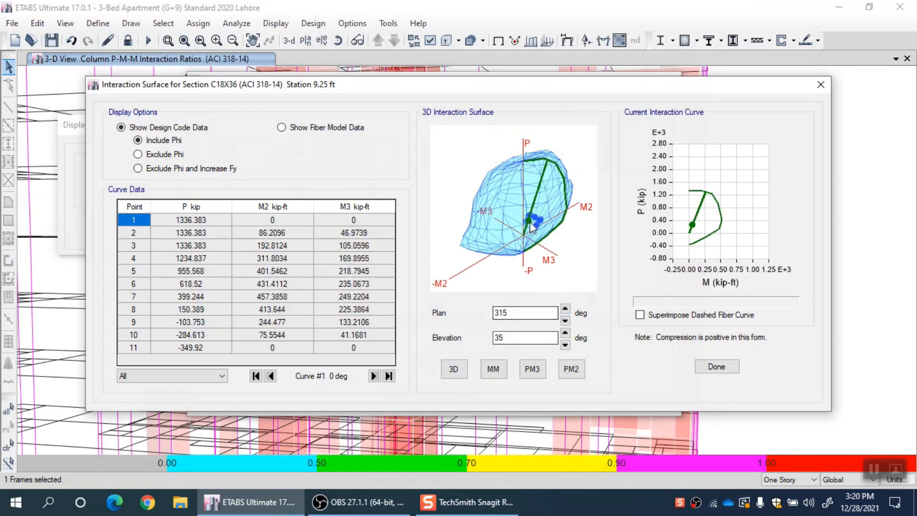
{"action": "mouse_move", "coordinate": [534, 229]}
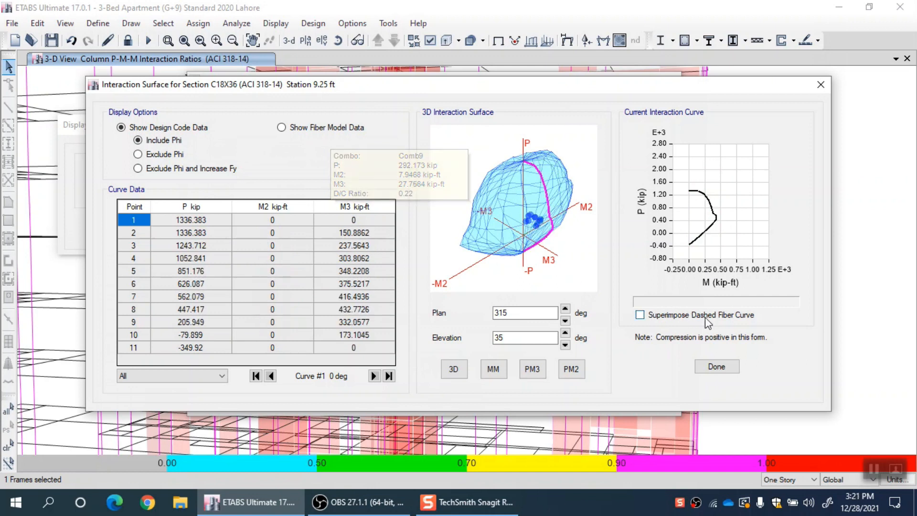
{"action": "left_click", "coordinate": [821, 84]}
{"action": "left_click", "coordinate": [458, 388]}
Step: Display the Torsion Reinforcing design output on the 3-D view and inspect the beams across the floors
{"action": "left_click", "coordinate": [254, 172]}
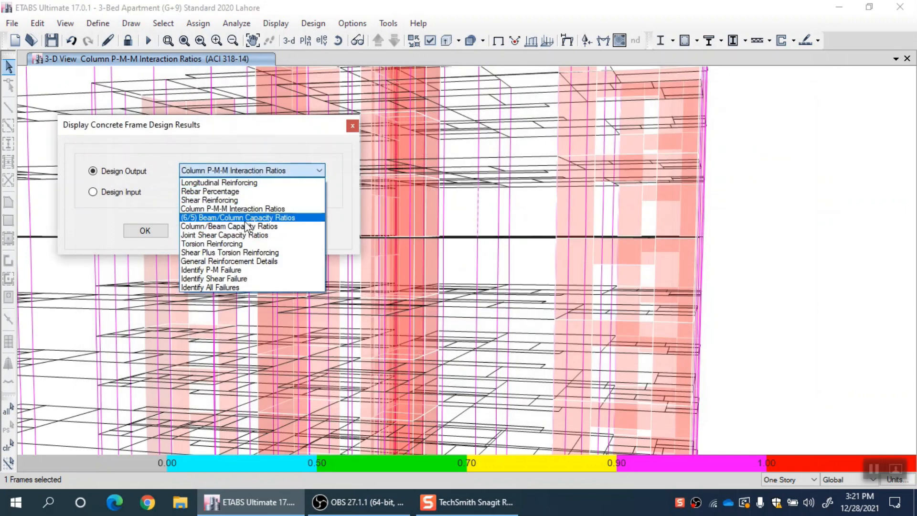
{"action": "left_click", "coordinate": [237, 246]}
{"action": "left_click", "coordinate": [268, 233]}
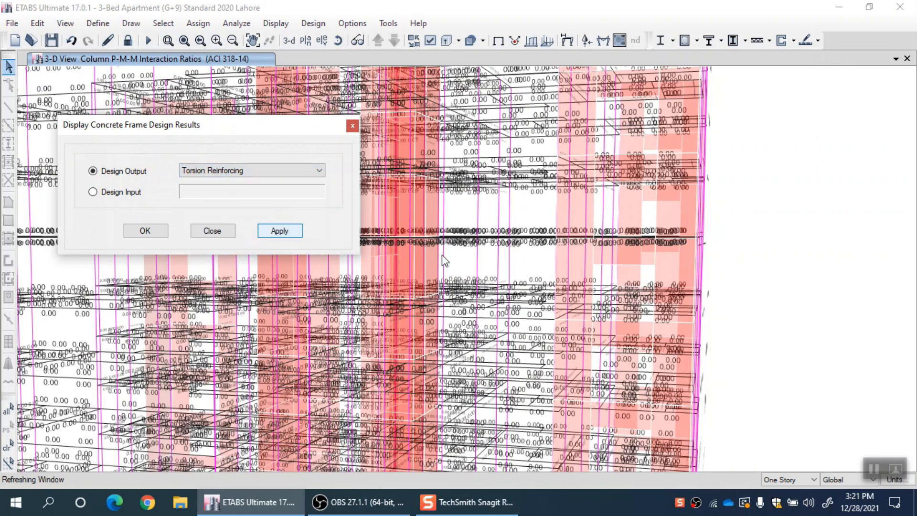
{"action": "left_click", "coordinate": [444, 260]}
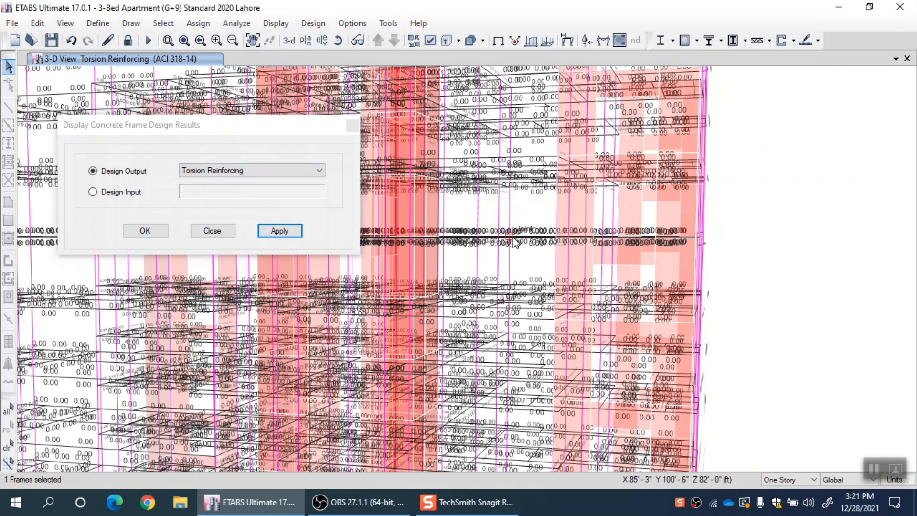
{"action": "scroll", "coordinate": [515, 242], "scroll_direction": "up", "scroll_amount": 5}
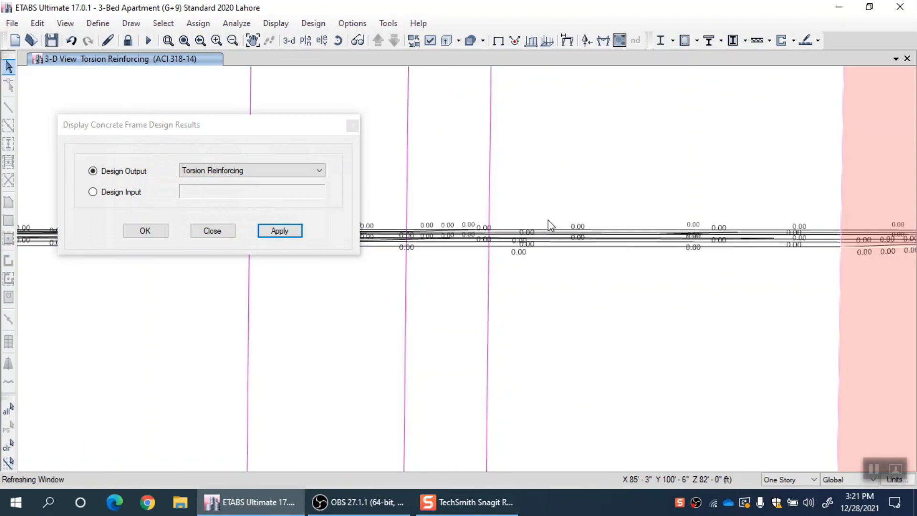
{"action": "scroll", "coordinate": [566, 258], "scroll_direction": "down", "scroll_amount": 3}
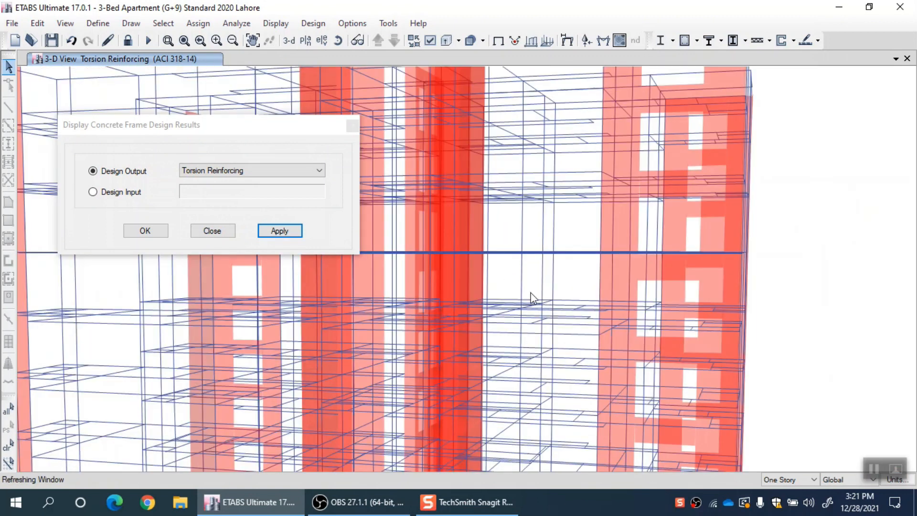
{"action": "middle_click_drag", "start_coordinate": [531, 293], "coordinate": [732, 292]}
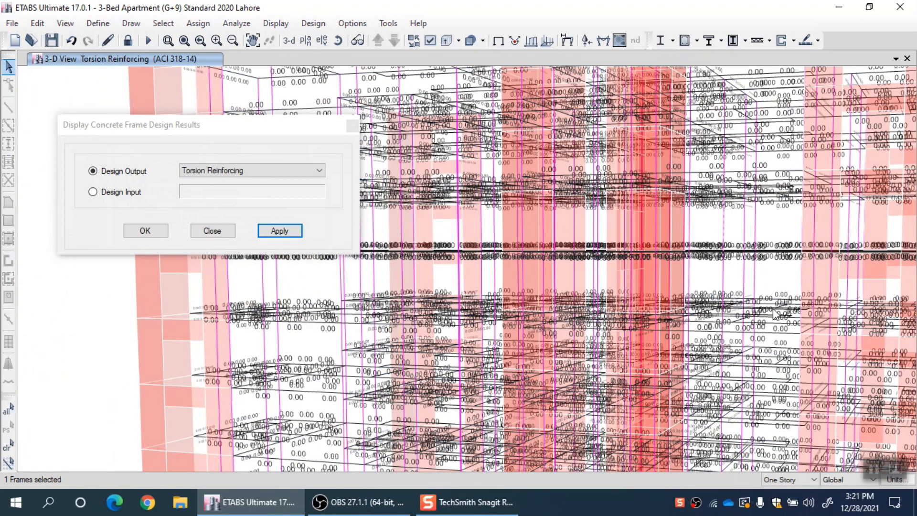
Step: Display the Shear Plus Torsion Reinforcing design output, inspect the roof beams, and close the design results dialog
{"action": "left_click", "coordinate": [241, 171]}
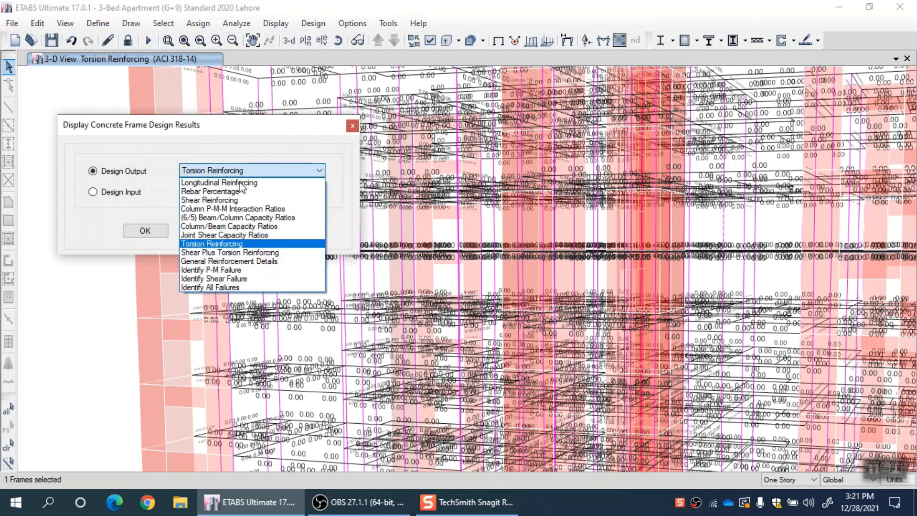
{"action": "left_click", "coordinate": [195, 253]}
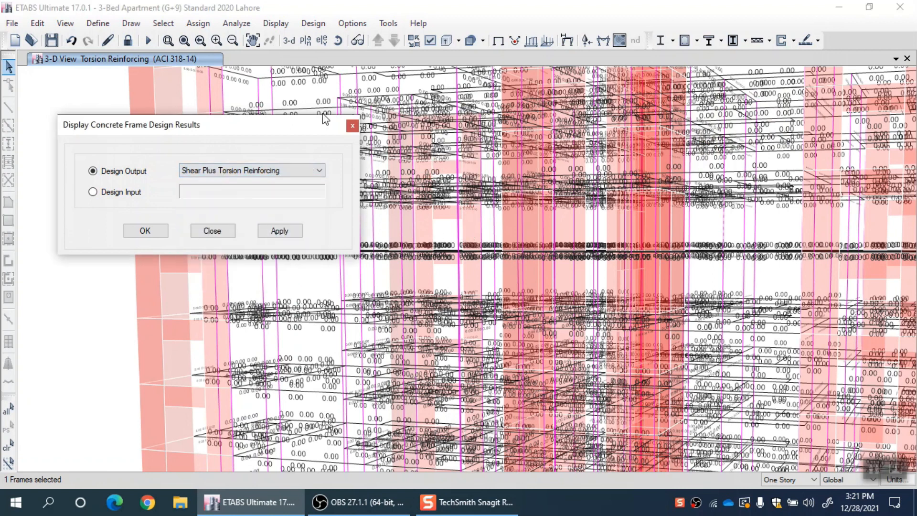
{"action": "mouse_move", "coordinate": [529, 159]}
{"action": "scroll", "coordinate": [529, 160], "scroll_direction": "down", "scroll_amount": 3}
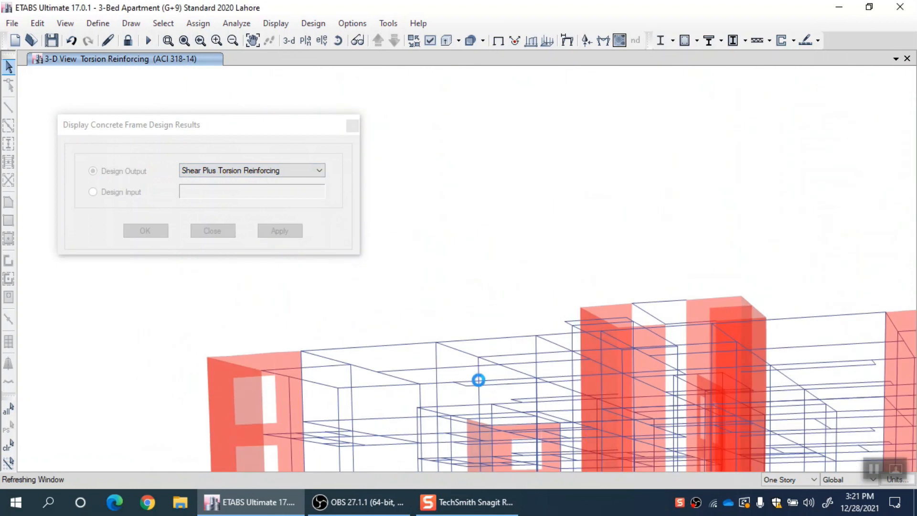
{"action": "left_click", "coordinate": [286, 232]}
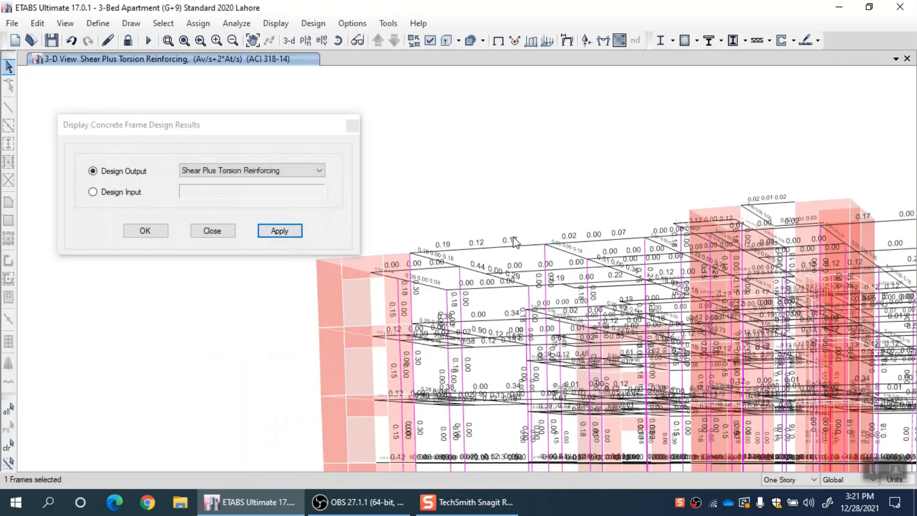
{"action": "scroll", "coordinate": [492, 258], "scroll_direction": "up", "scroll_amount": 3}
{"action": "scroll", "coordinate": [649, 240], "scroll_direction": "down", "scroll_amount": 2}
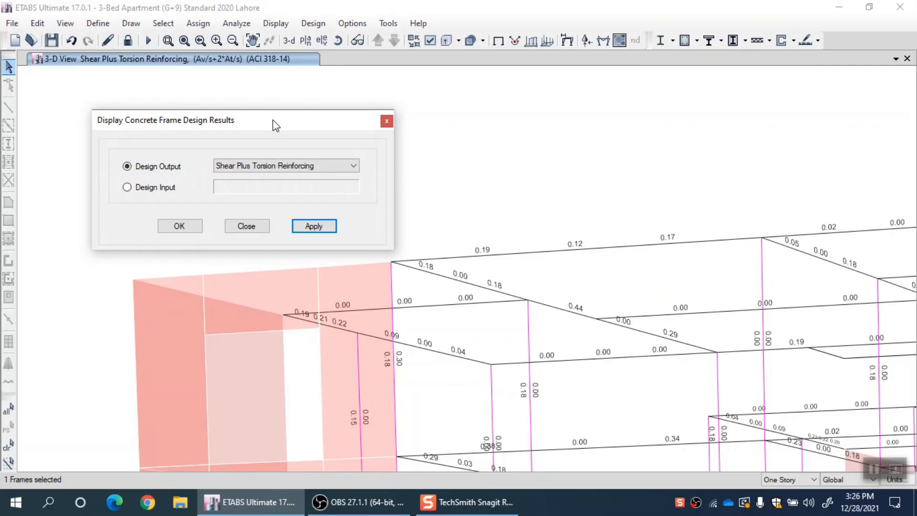
{"action": "left_click", "coordinate": [262, 228]}
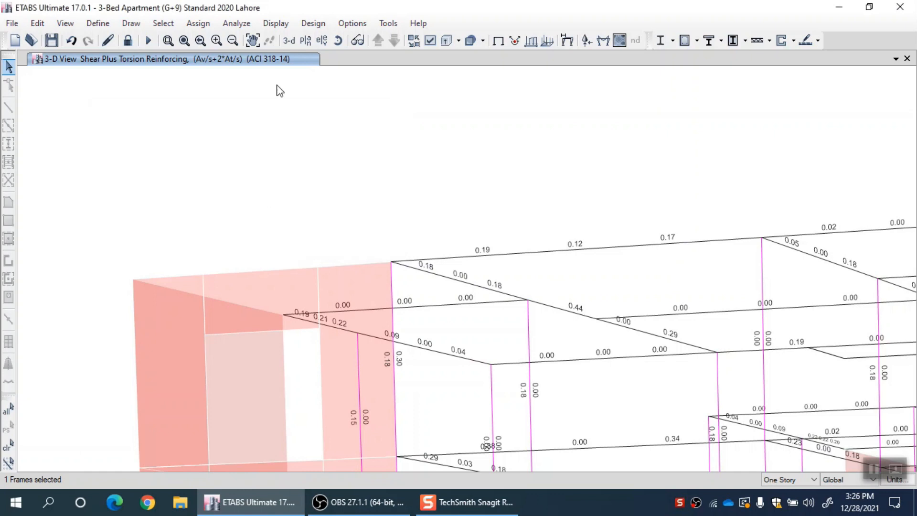
Step: Check the groups available for concrete frame design and leave the selection without choosing any
{"action": "left_click", "coordinate": [310, 25]}
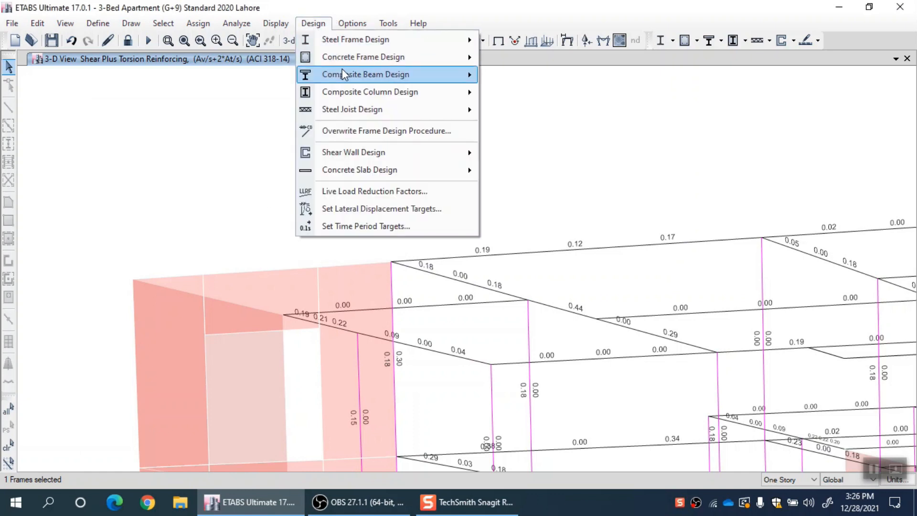
{"action": "mouse_move", "coordinate": [359, 60]}
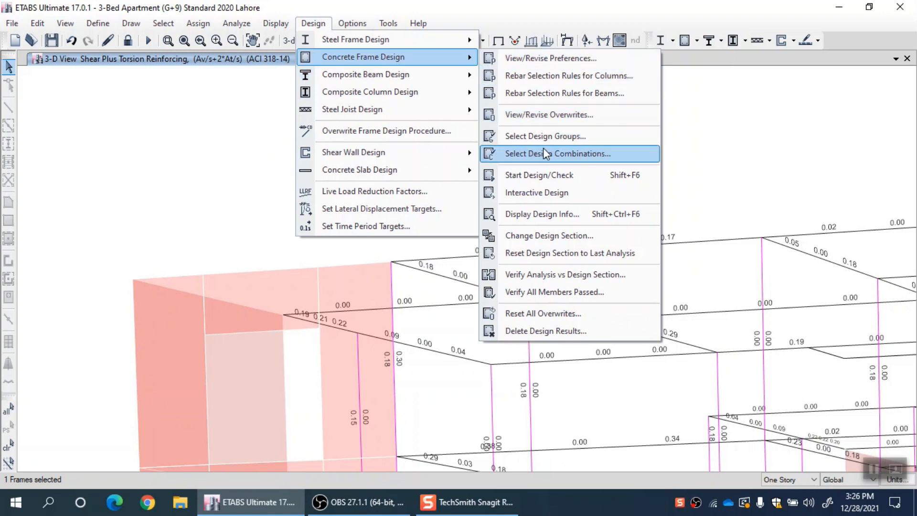
{"action": "left_click", "coordinate": [562, 138]}
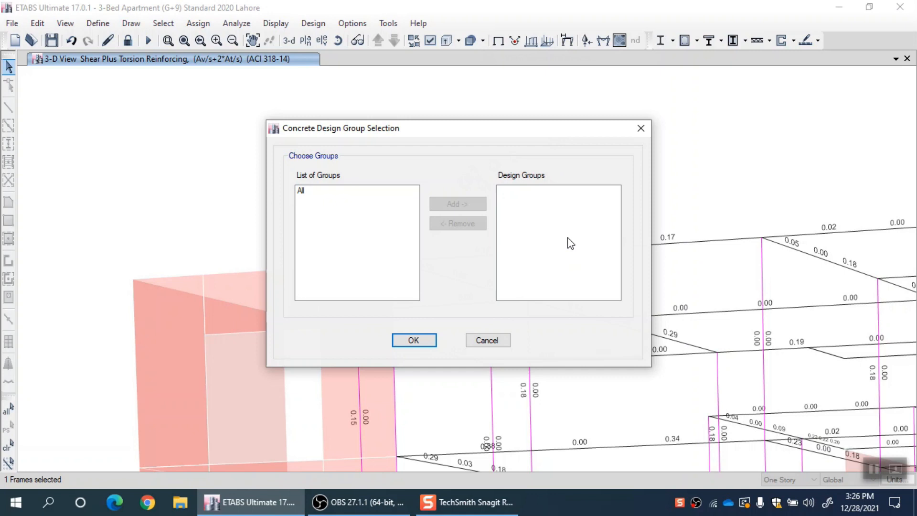
{"action": "left_click", "coordinate": [485, 340]}
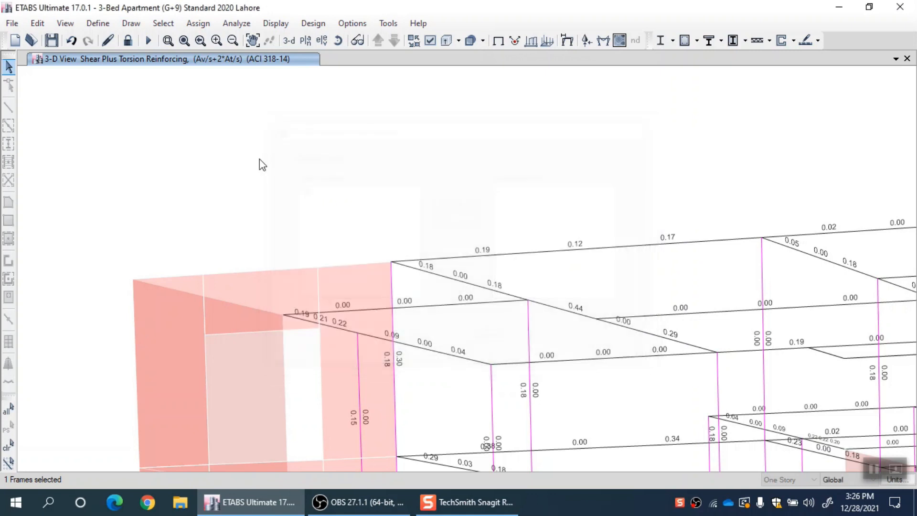
Step: View the model's group definitions and leave them without adding a group
{"action": "left_click", "coordinate": [86, 24]}
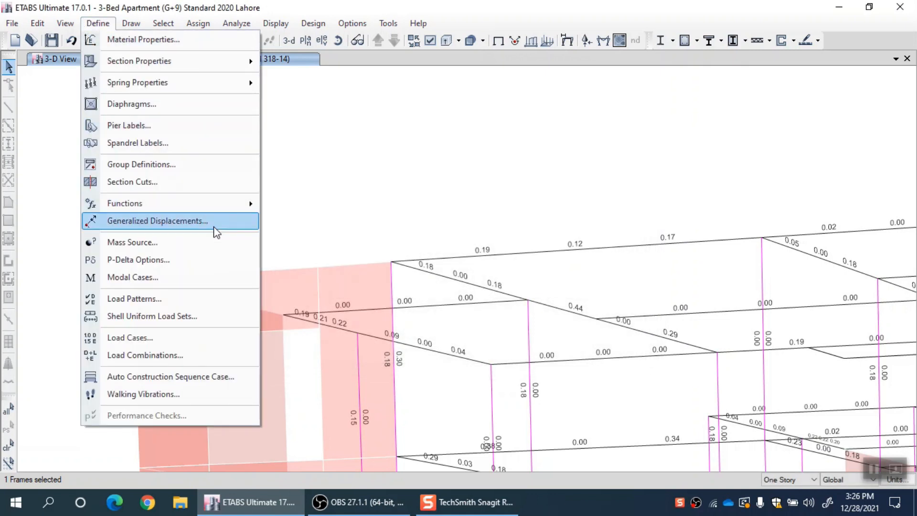
{"action": "left_click", "coordinate": [177, 168]}
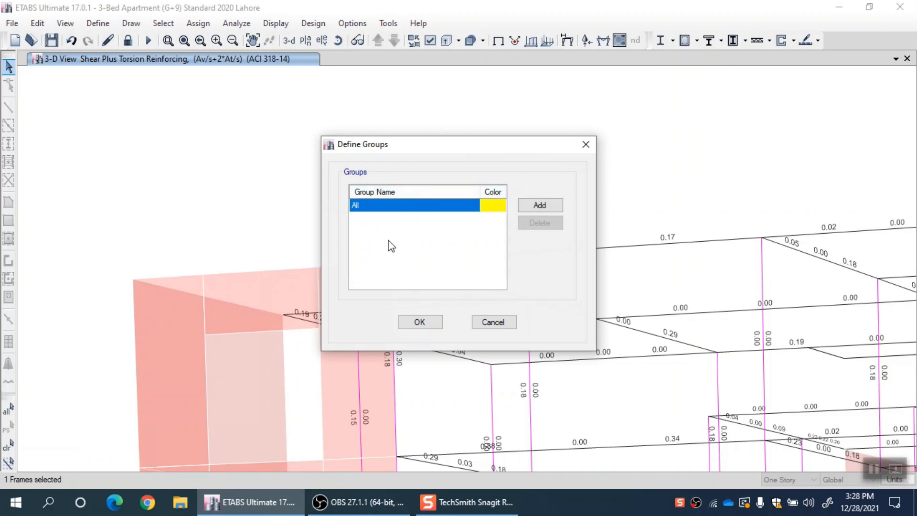
{"action": "left_click", "coordinate": [501, 321]}
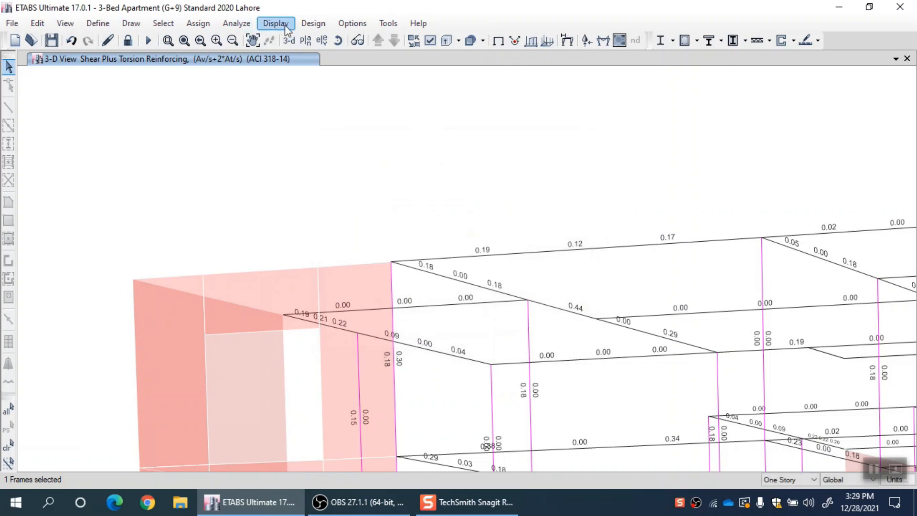
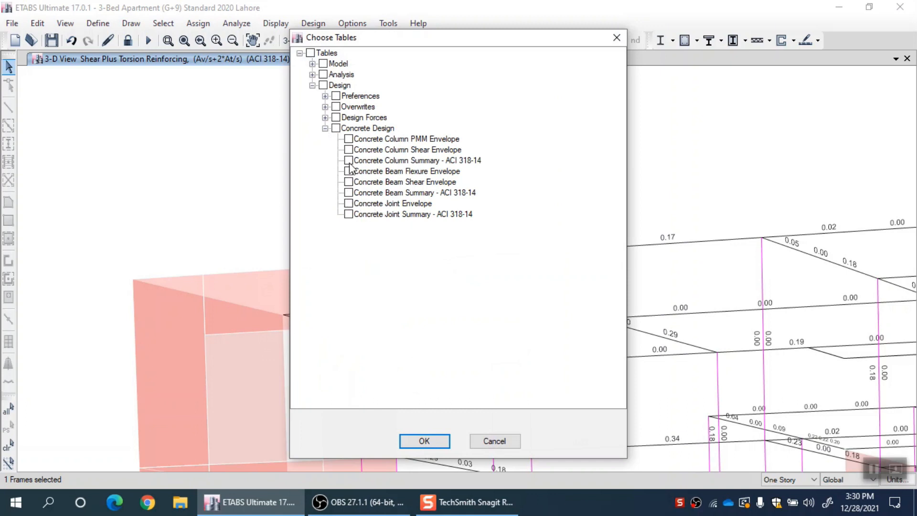
Step: Choose the Concrete Column Summary - ACI 318-14 table from the concrete design tables
{"action": "left_click", "coordinate": [349, 160]}
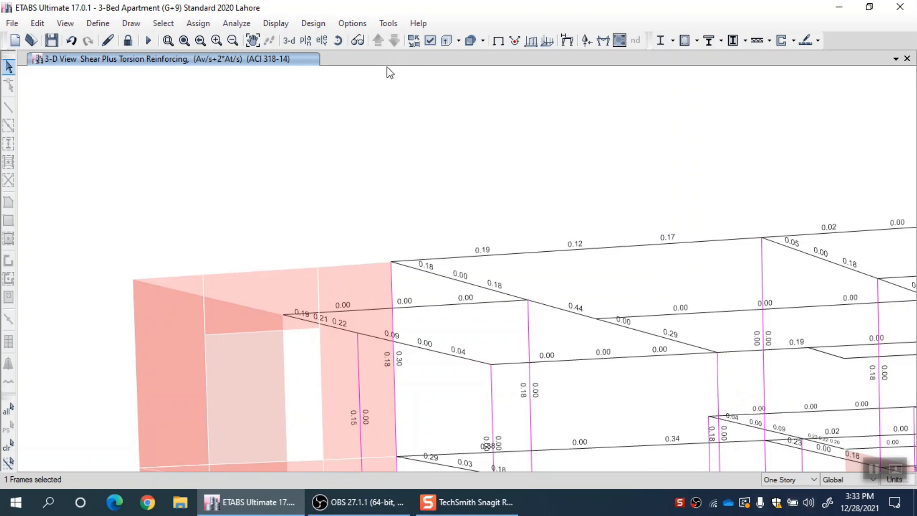
Step: Display the Identify P-M Failure concrete frame design output across the full building in the 3-D view
{"action": "left_click", "coordinate": [313, 24]}
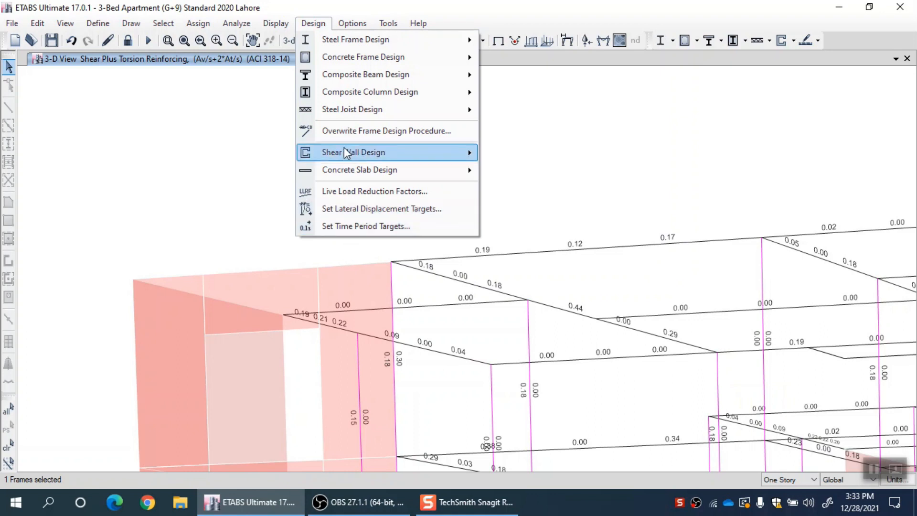
{"action": "left_click", "coordinate": [393, 57]}
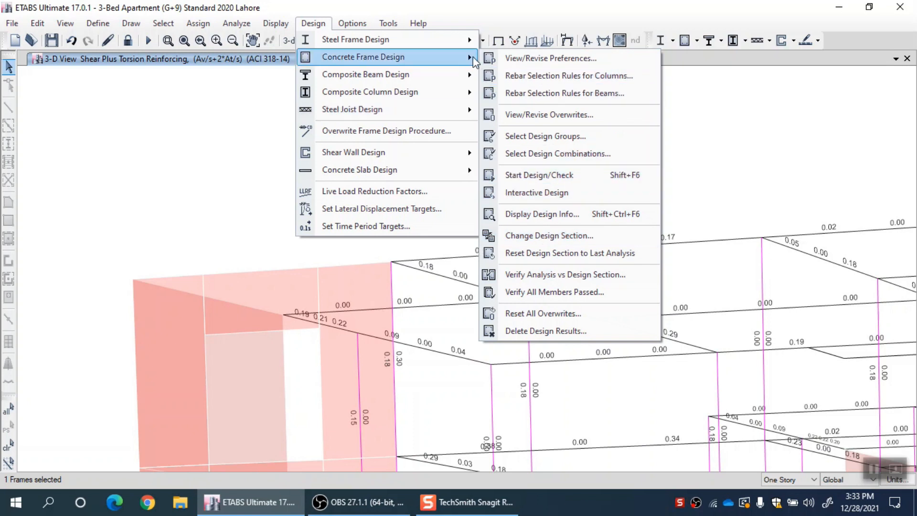
{"action": "left_click", "coordinate": [568, 218]}
{"action": "left_click", "coordinate": [292, 168]}
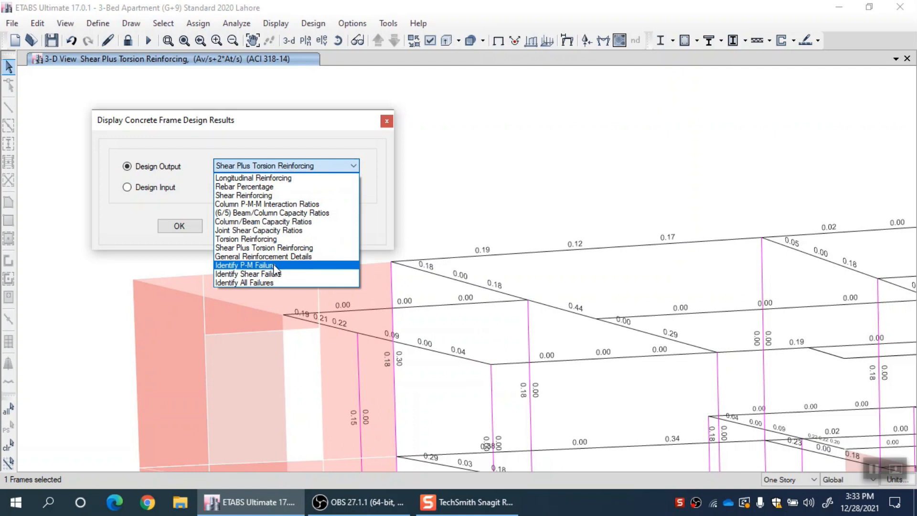
{"action": "left_click", "coordinate": [275, 265]}
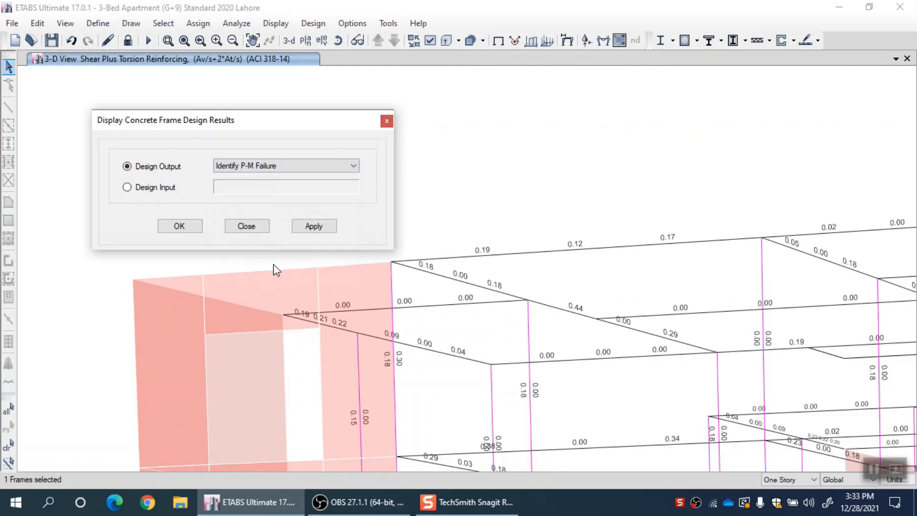
{"action": "scroll", "coordinate": [812, 358], "scroll_direction": "down", "scroll_amount": 5}
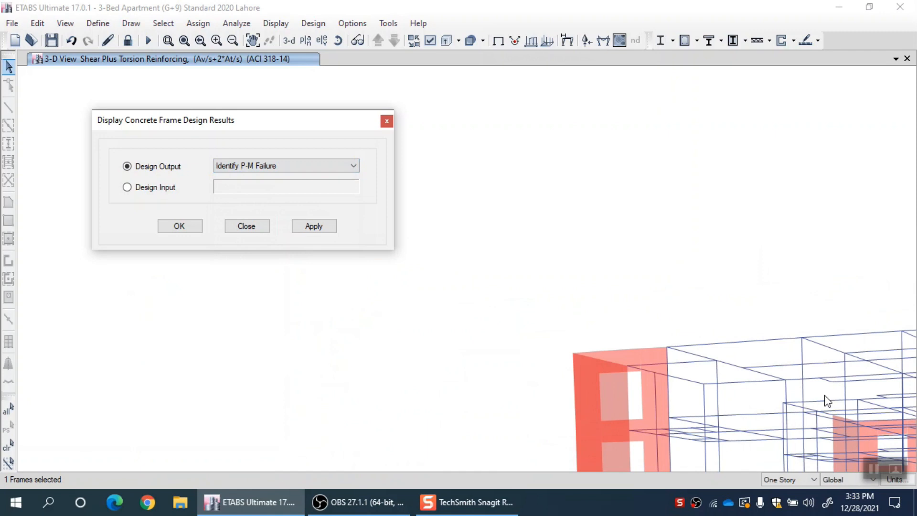
{"action": "scroll", "coordinate": [648, 277], "scroll_direction": "up", "scroll_amount": 5}
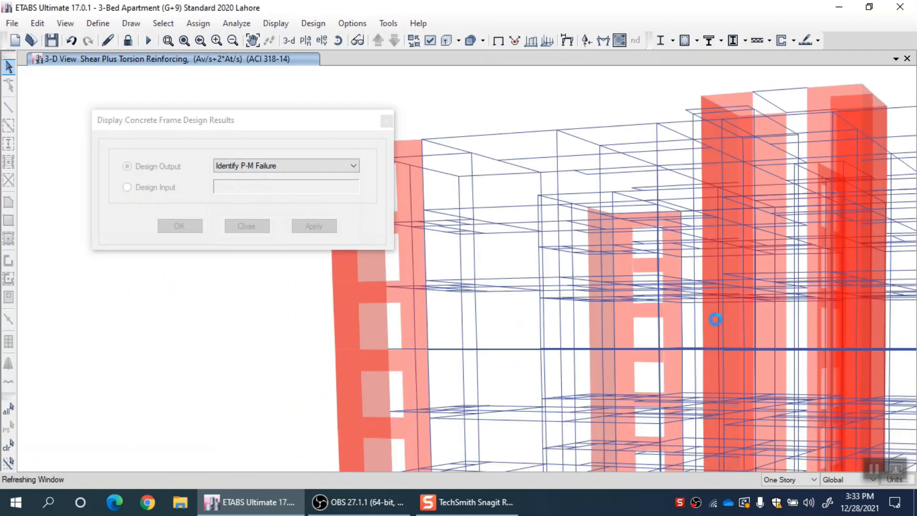
{"action": "scroll", "coordinate": [645, 274], "scroll_direction": "up", "scroll_amount": 2}
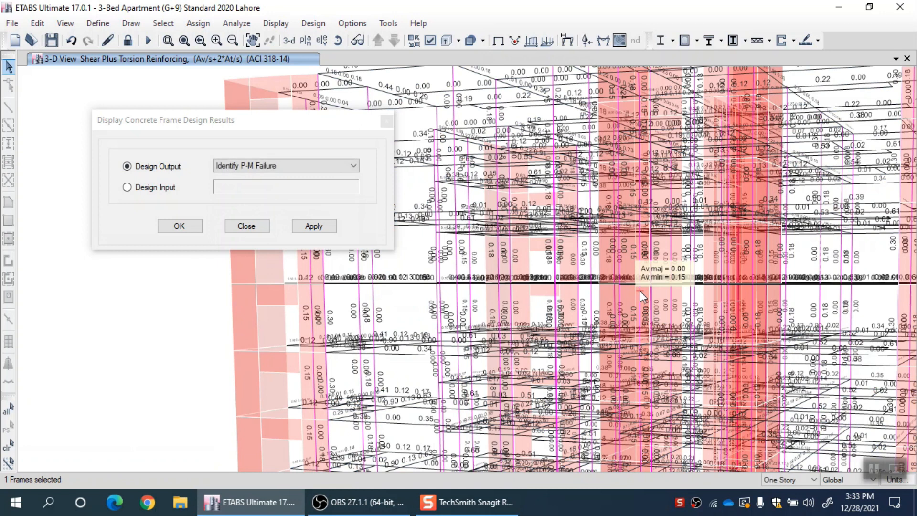
{"action": "scroll", "coordinate": [640, 291], "scroll_direction": "down", "scroll_amount": 4}
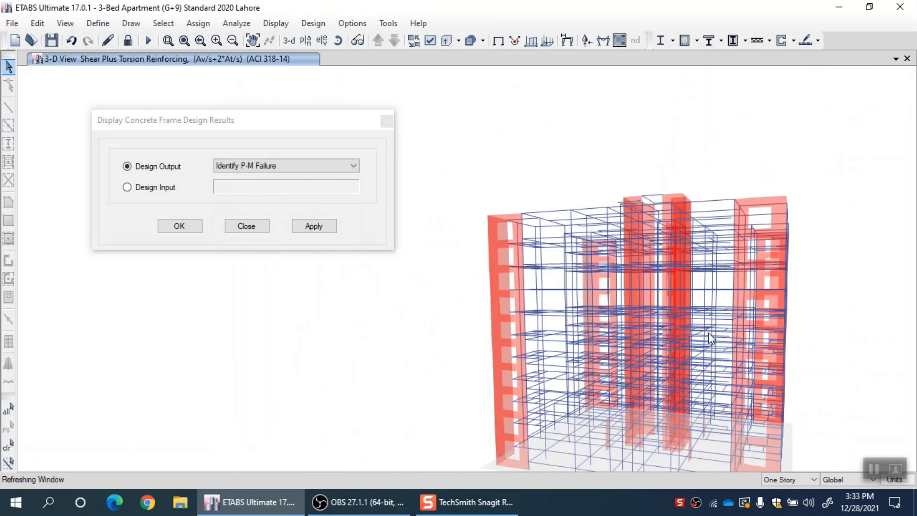
{"action": "middle_click_drag", "start_coordinate": [699, 338], "coordinate": [652, 267]}
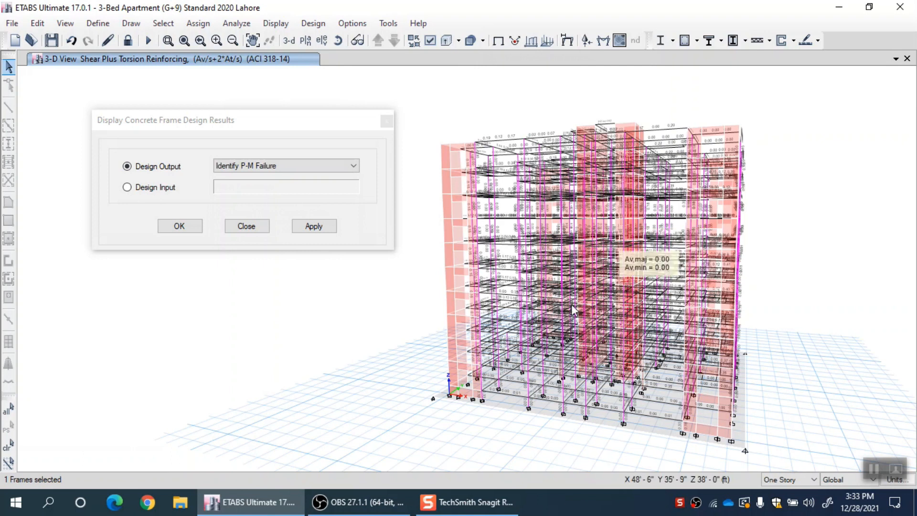
{"action": "left_click", "coordinate": [325, 232]}
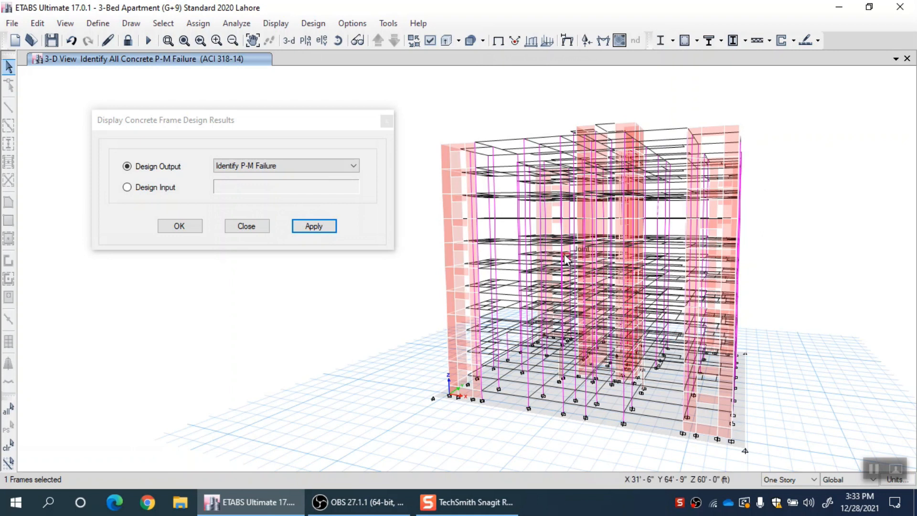
Step: Switch the displayed concrete frame design output to Identify Shear Failure
{"action": "left_click", "coordinate": [239, 166]}
{"action": "left_click", "coordinate": [252, 167]}
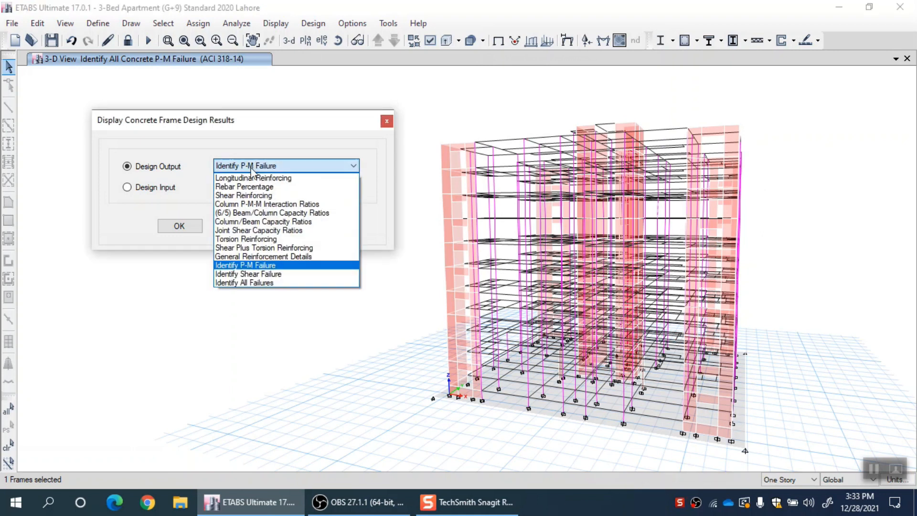
{"action": "left_click", "coordinate": [261, 274]}
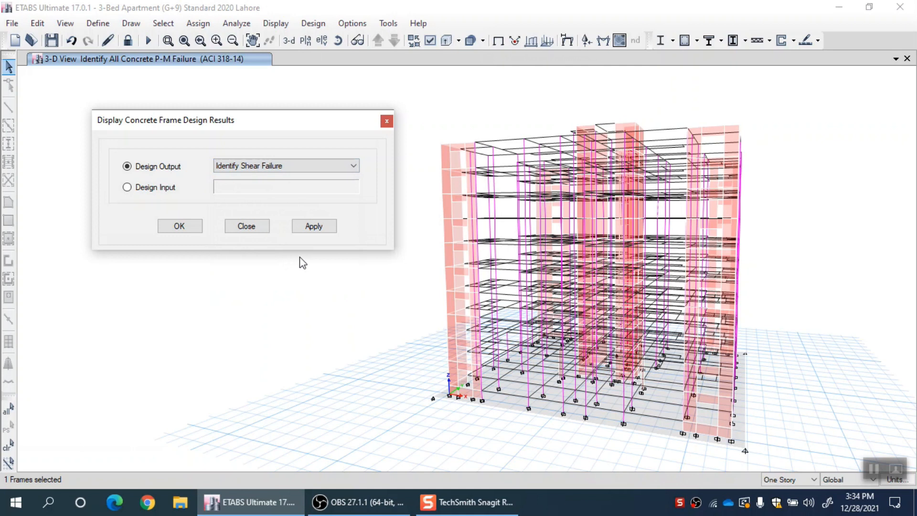
{"action": "left_click", "coordinate": [321, 224]}
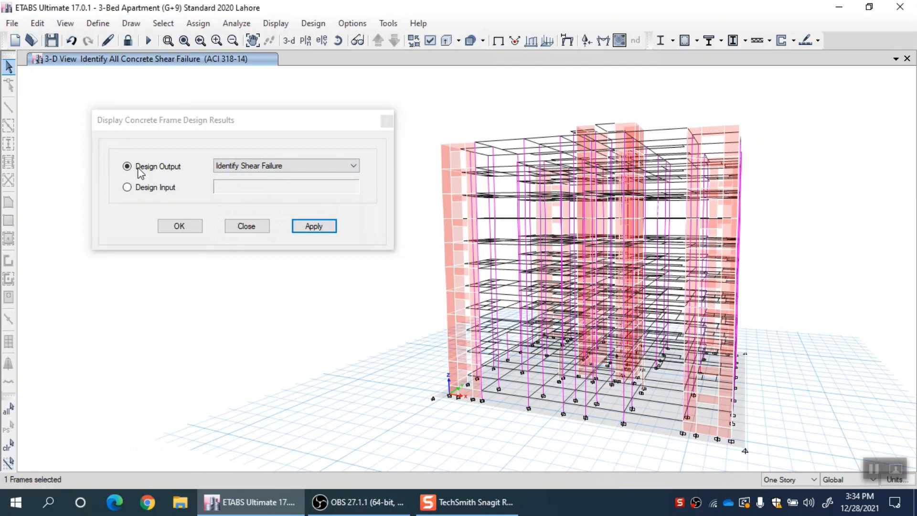
Step: Display the Identify All Failures design output on the model and close the design results dialog
{"action": "left_click", "coordinate": [252, 168]}
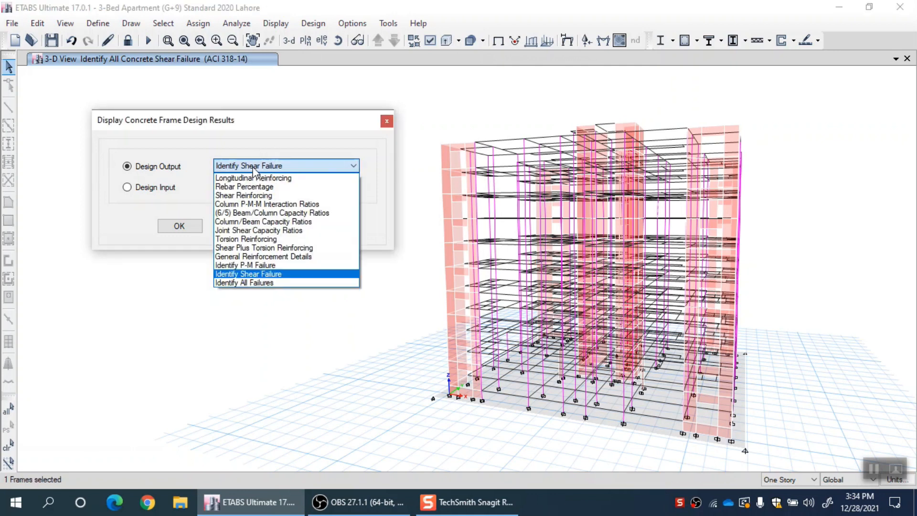
{"action": "left_click", "coordinate": [246, 282]}
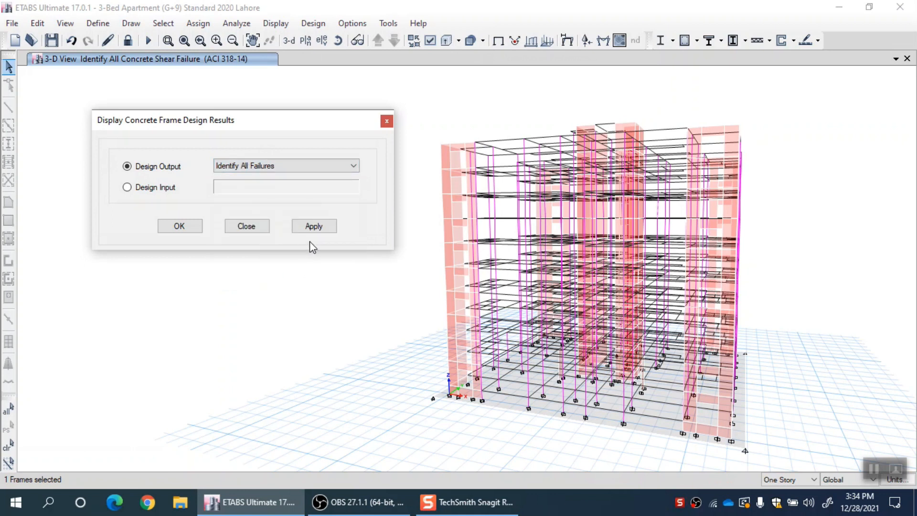
{"action": "left_click", "coordinate": [310, 228]}
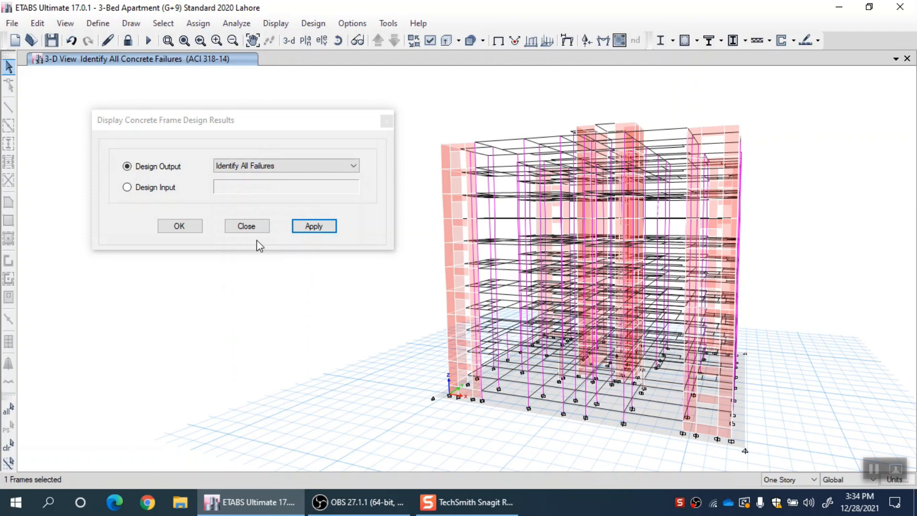
{"action": "left_click", "coordinate": [251, 229]}
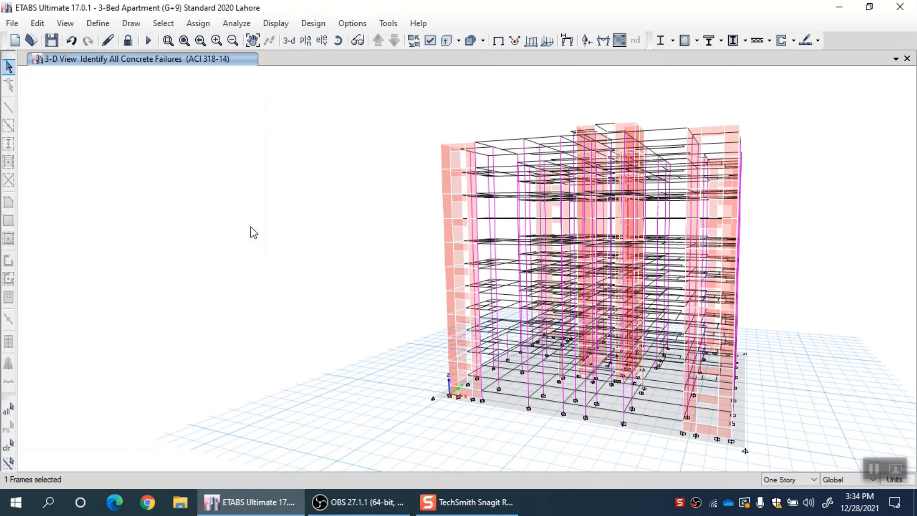
Step: Check the Column/Beam Capacity Ratios option among the concrete frame design outputs and leave the dialog without applying it
{"action": "left_click", "coordinate": [274, 24]}
{"action": "left_click", "coordinate": [306, 23]}
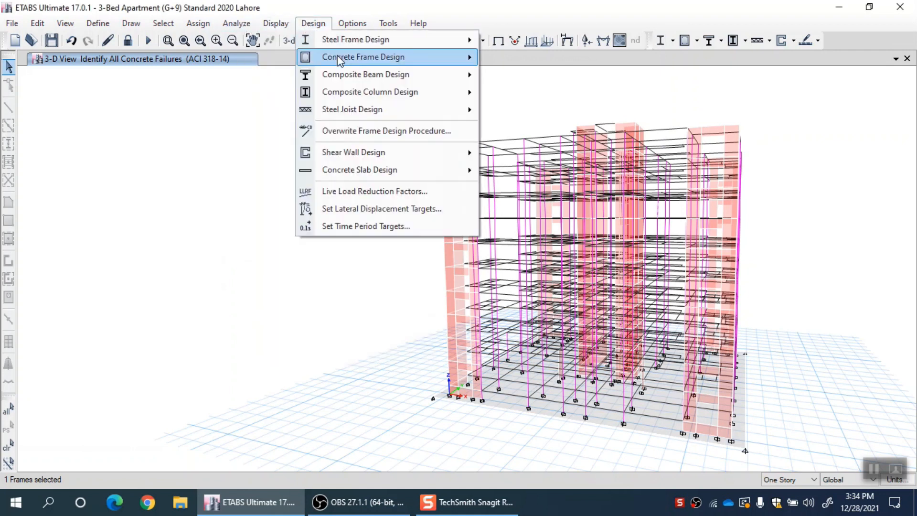
{"action": "mouse_move", "coordinate": [455, 58]}
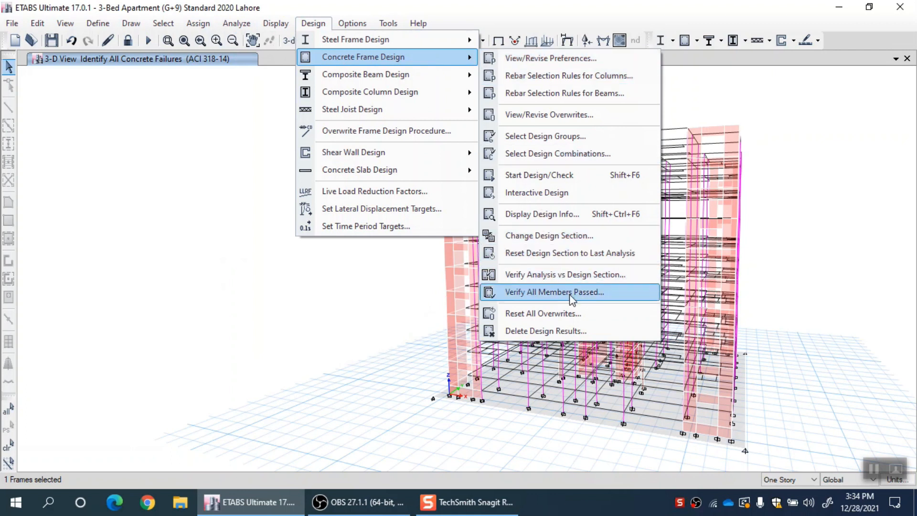
{"action": "left_click", "coordinate": [571, 217]}
{"action": "left_click", "coordinate": [293, 165]}
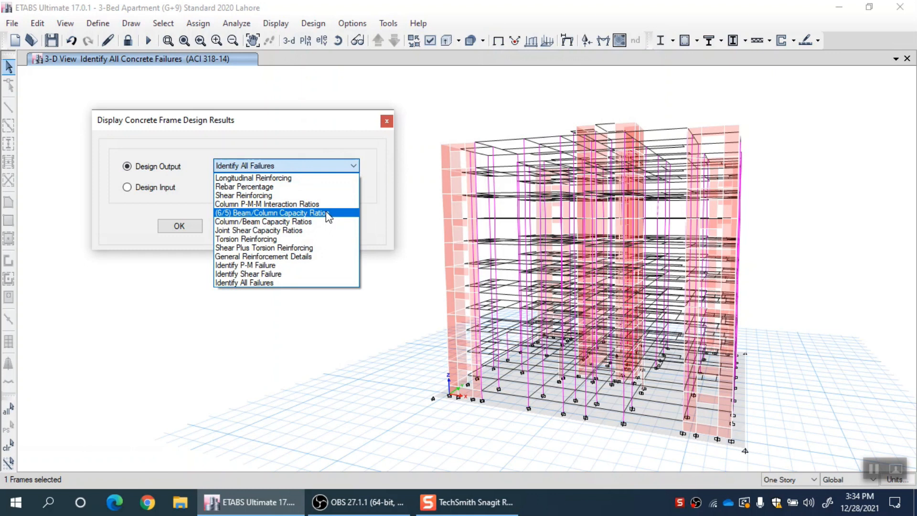
{"action": "left_click", "coordinate": [295, 222]}
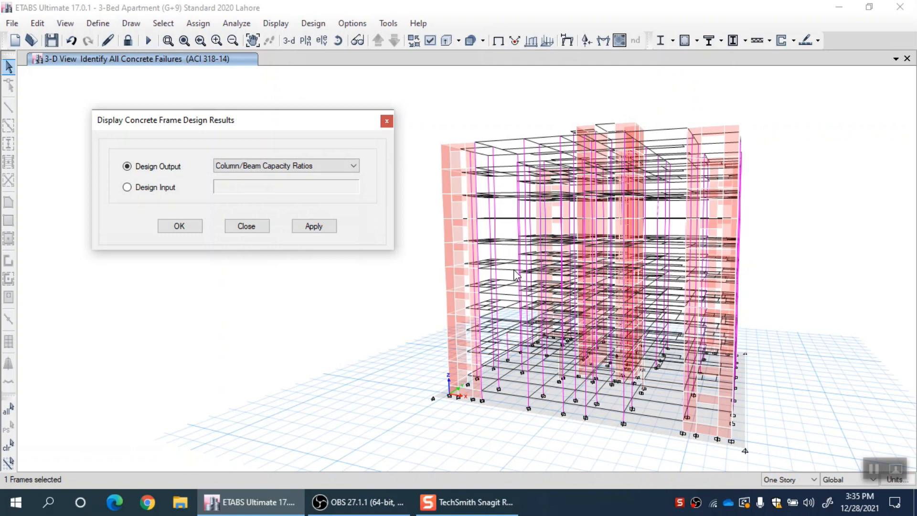
{"action": "left_click", "coordinate": [247, 164]}
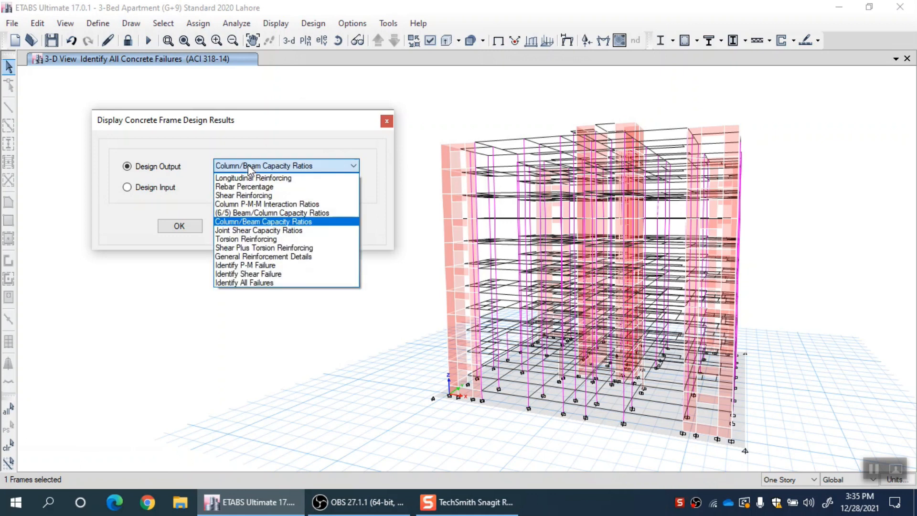
{"action": "left_click", "coordinate": [248, 165]}
{"action": "left_click", "coordinate": [382, 126]}
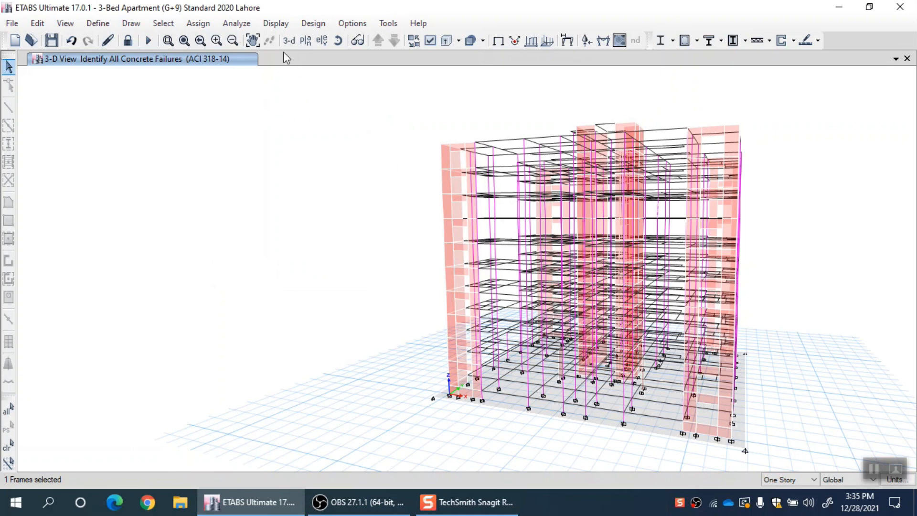
Step: Verify the analysis sections against the design sections for the concrete frames and dismiss the message
{"action": "left_click", "coordinate": [237, 23]}
{"action": "mouse_move", "coordinate": [275, 23]}
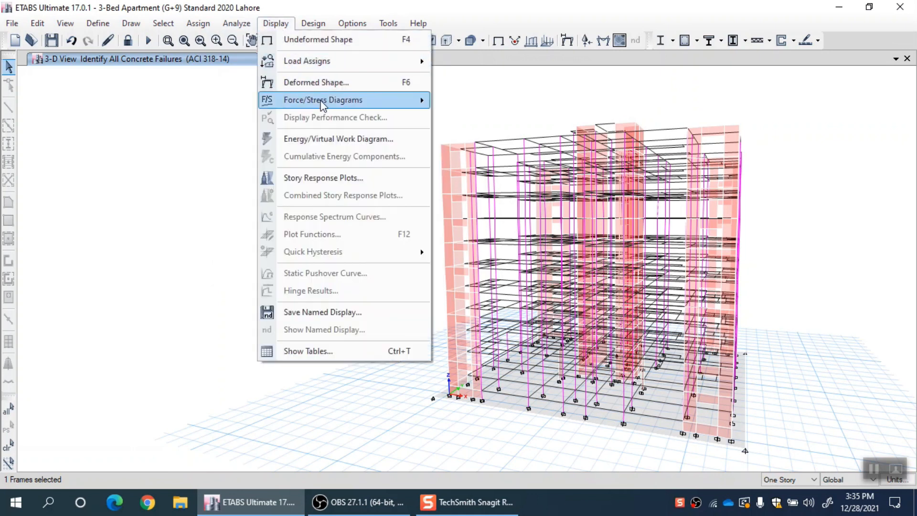
{"action": "mouse_move", "coordinate": [313, 23]}
{"action": "mouse_move", "coordinate": [365, 60]}
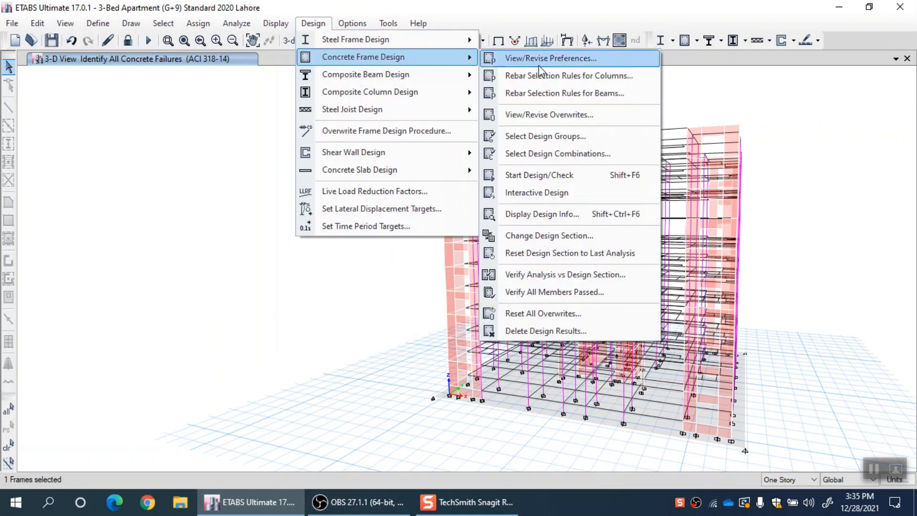
{"action": "left_click", "coordinate": [632, 274]}
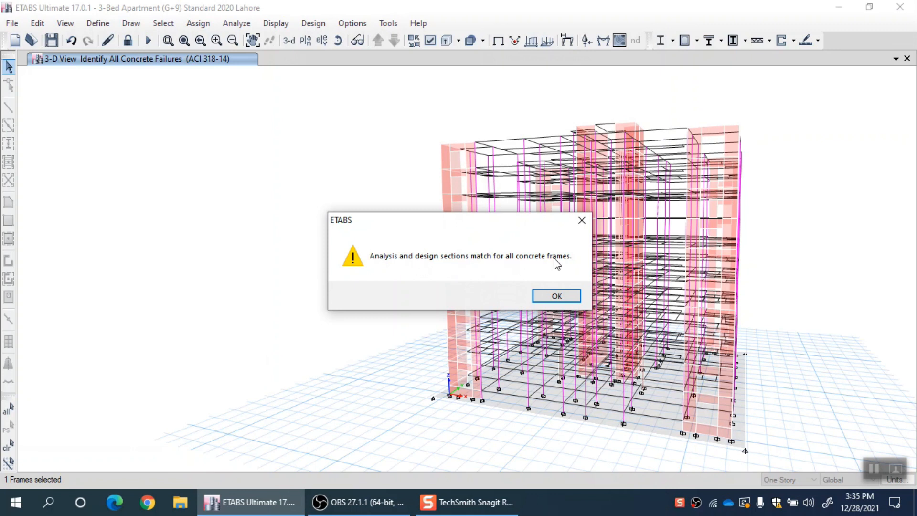
{"action": "left_click", "coordinate": [543, 299]}
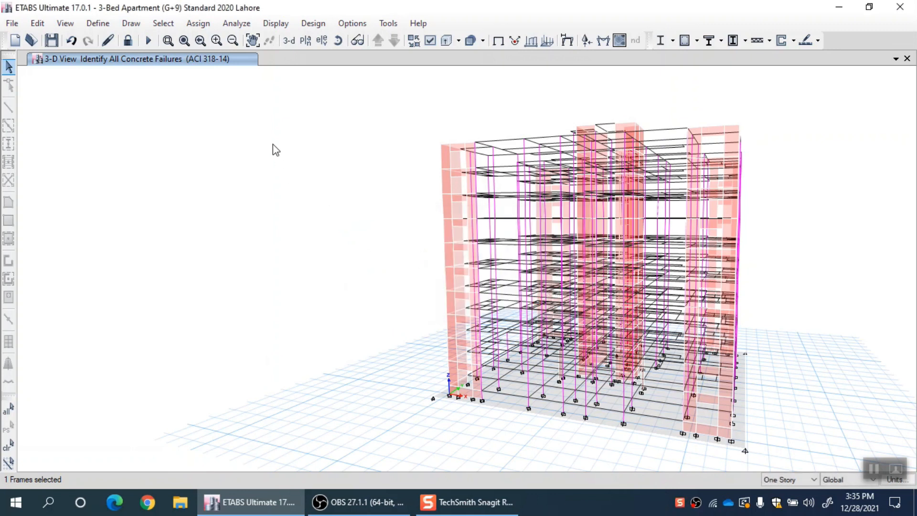
Step: Verify that all concrete frame members passed the design check and dismiss the message
{"action": "left_click", "coordinate": [326, 28]}
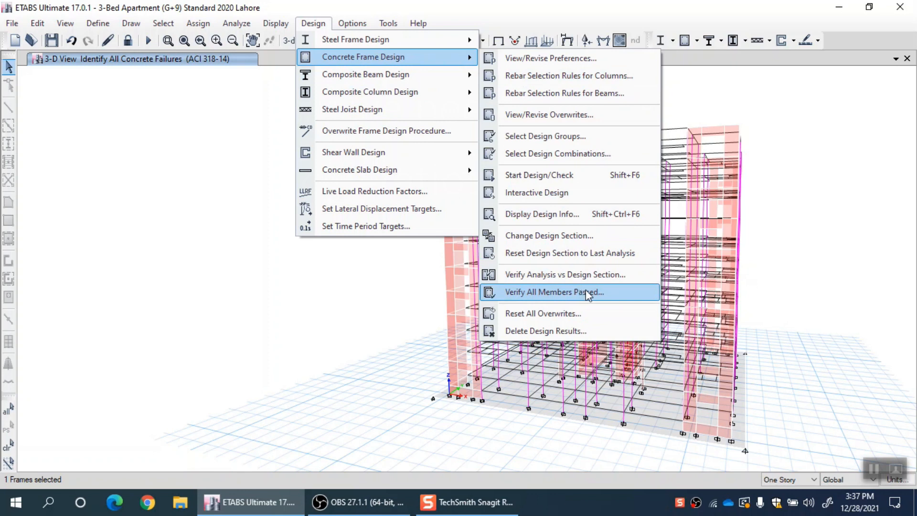
{"action": "left_click", "coordinate": [615, 294]}
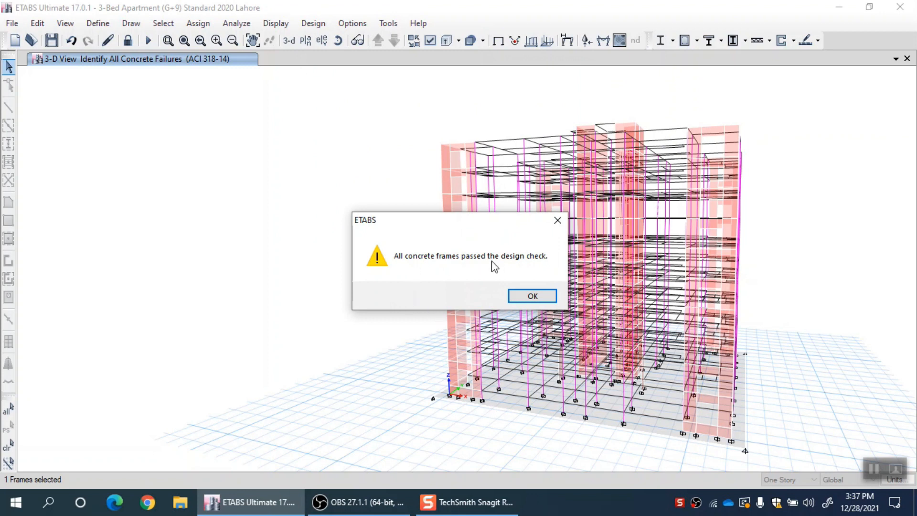
{"action": "left_click", "coordinate": [515, 297]}
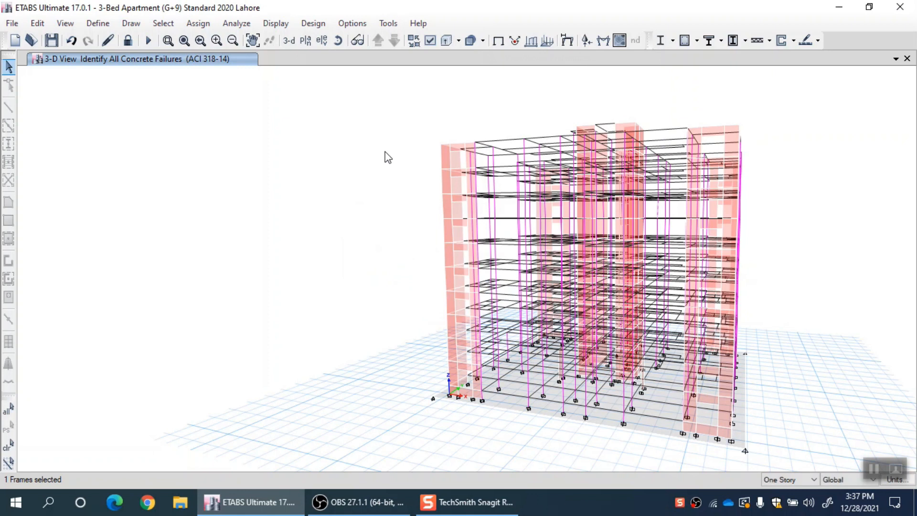
{"action": "left_click", "coordinate": [313, 23]}
{"action": "mouse_move", "coordinate": [284, 25]}
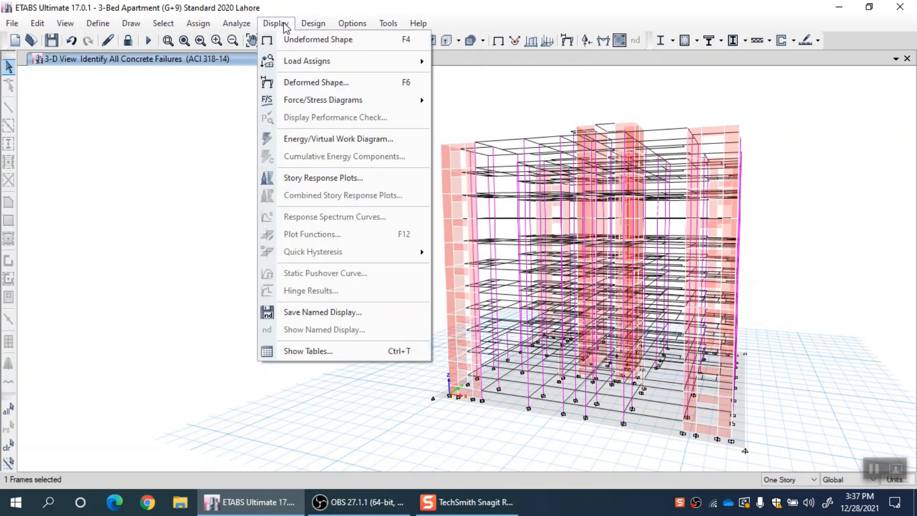
{"action": "mouse_move", "coordinate": [414, 82]}
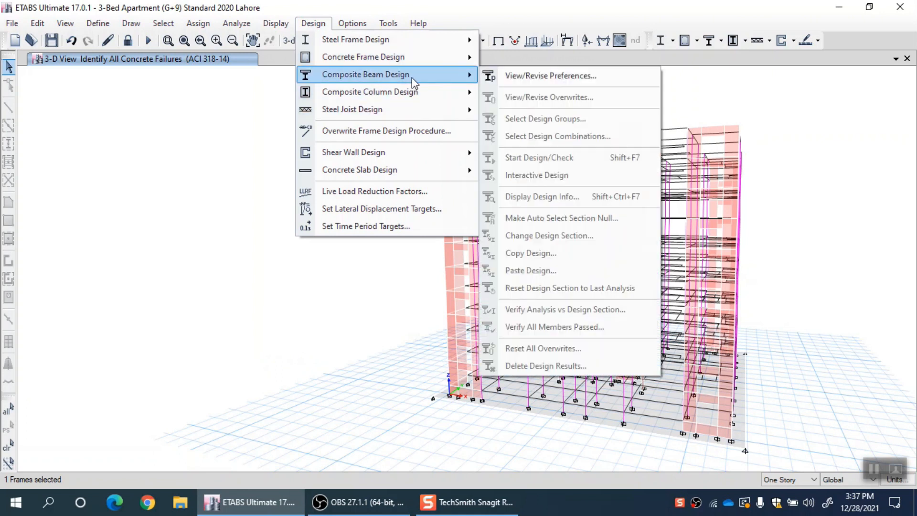
{"action": "mouse_move", "coordinate": [432, 59]}
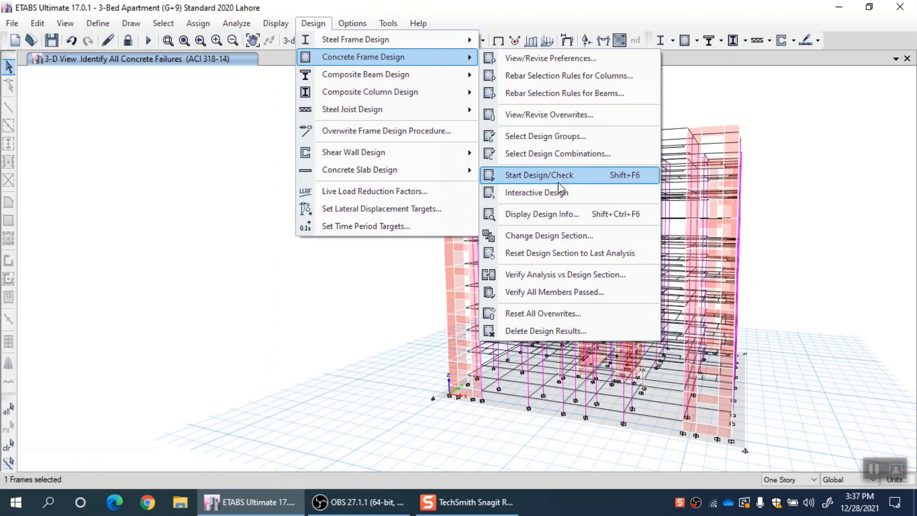
{"action": "left_click", "coordinate": [388, 23]}
{"action": "left_click", "coordinate": [318, 29]}
{"action": "left_click", "coordinate": [316, 27]}
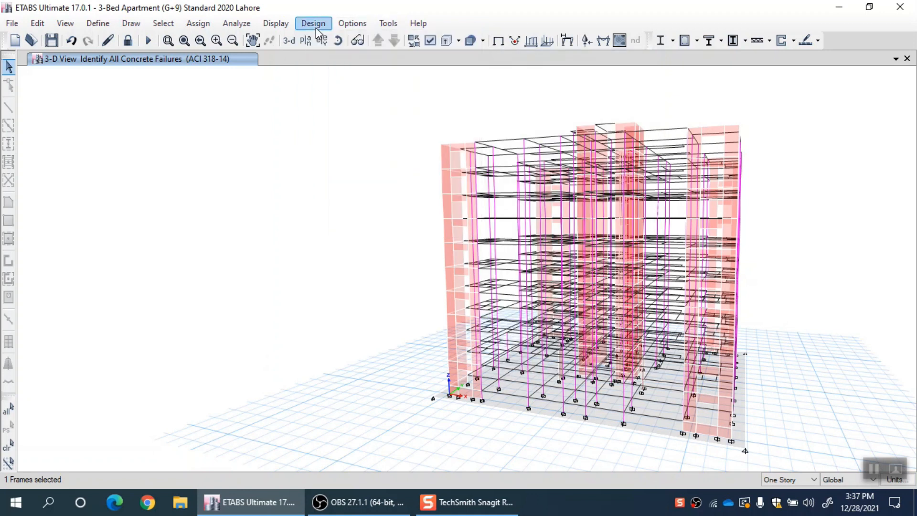
{"action": "left_click", "coordinate": [317, 29]}
{"action": "mouse_move", "coordinate": [370, 62]}
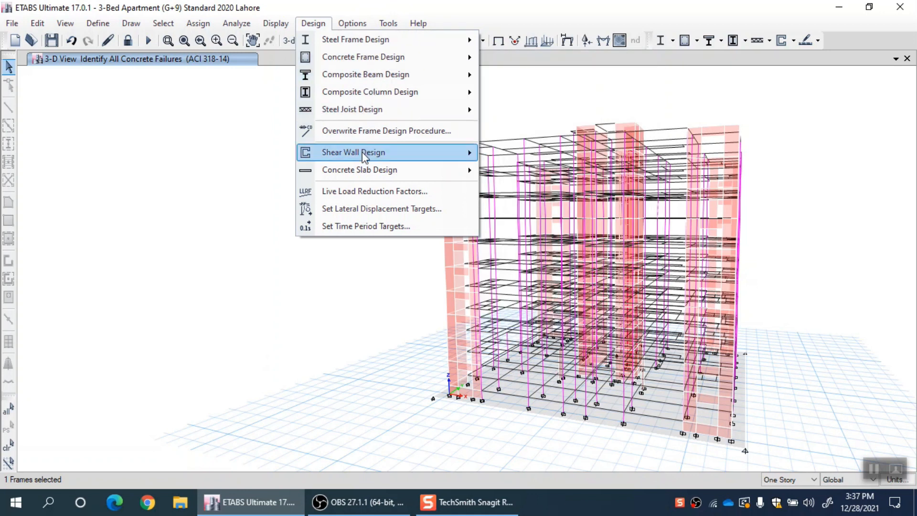
Step: Examine the design commands available for concrete frames, shear walls and concrete slabs without running any of them
{"action": "mouse_move", "coordinate": [362, 153]}
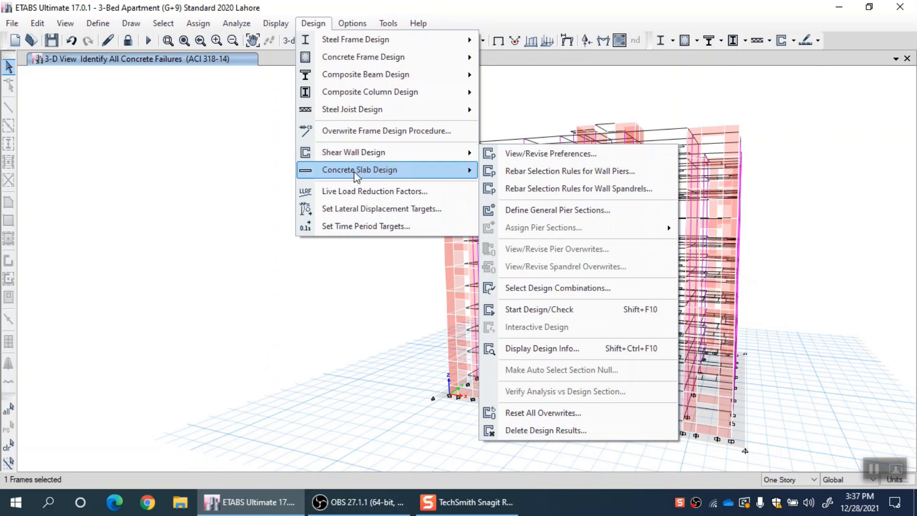
{"action": "mouse_move", "coordinate": [357, 171]}
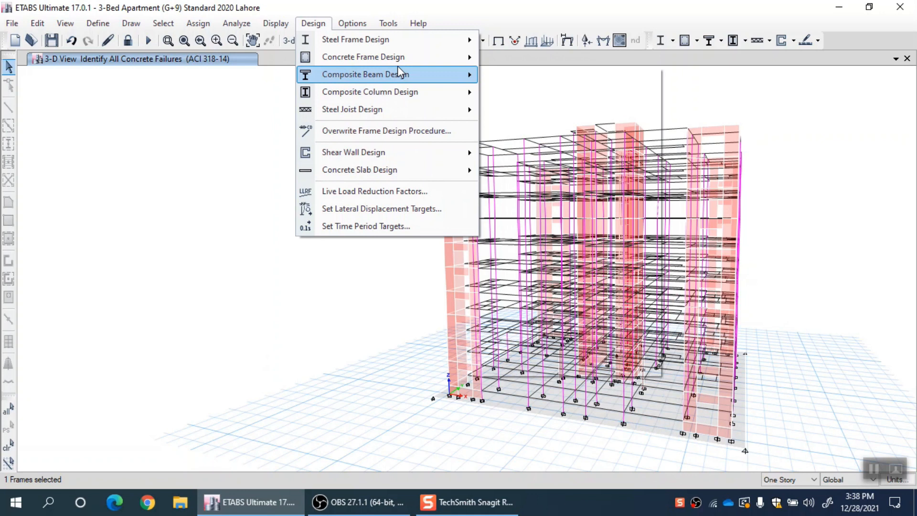
{"action": "mouse_move", "coordinate": [402, 61]}
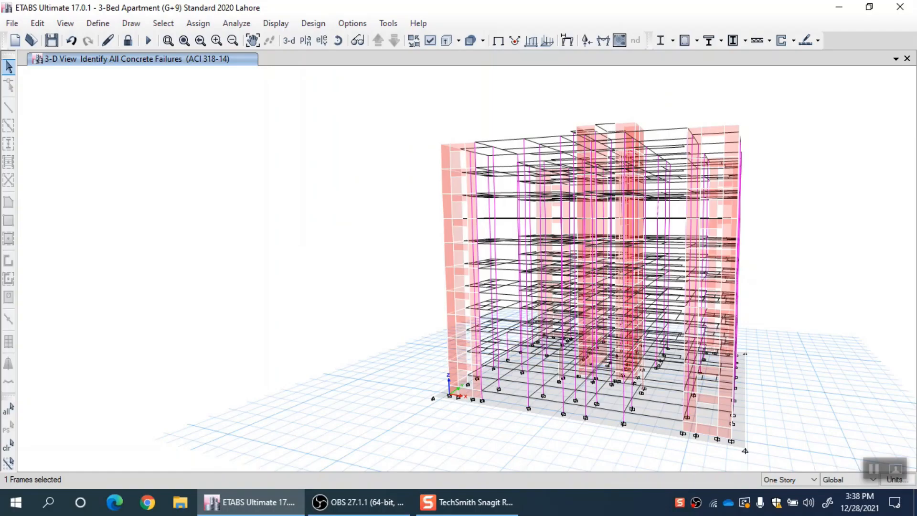
{"action": "left_click", "coordinate": [310, 23]}
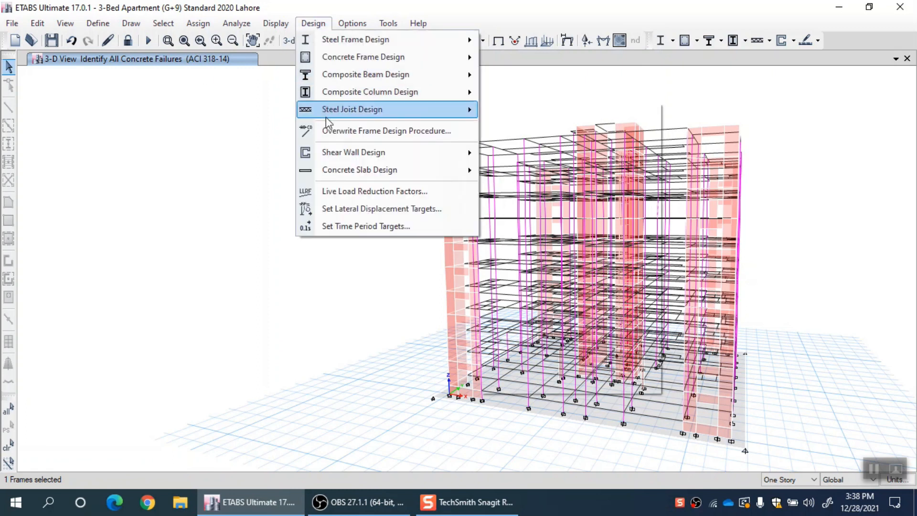
{"action": "mouse_move", "coordinate": [338, 109]}
{"action": "left_click", "coordinate": [340, 10]}
{"action": "left_click", "coordinate": [329, 23]}
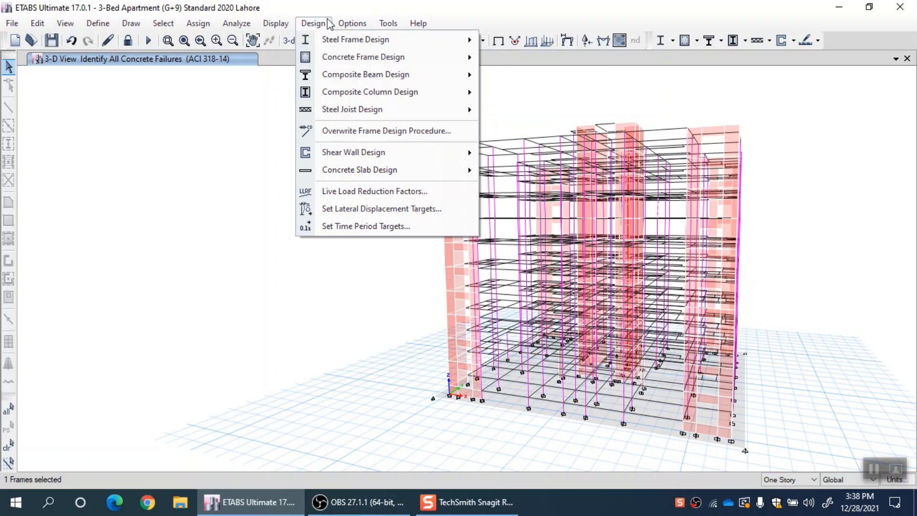
{"action": "left_click", "coordinate": [315, 24]}
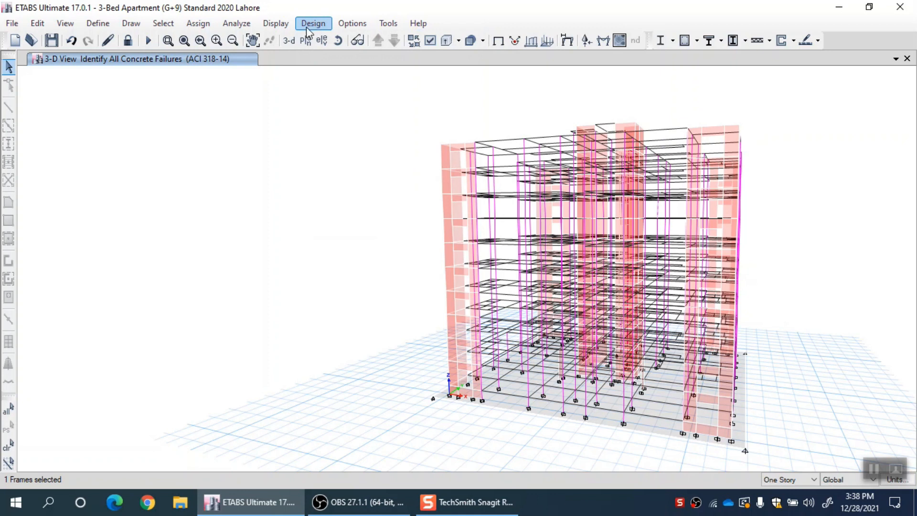
{"action": "left_click", "coordinate": [284, 25]}
{"action": "mouse_move", "coordinate": [314, 26]}
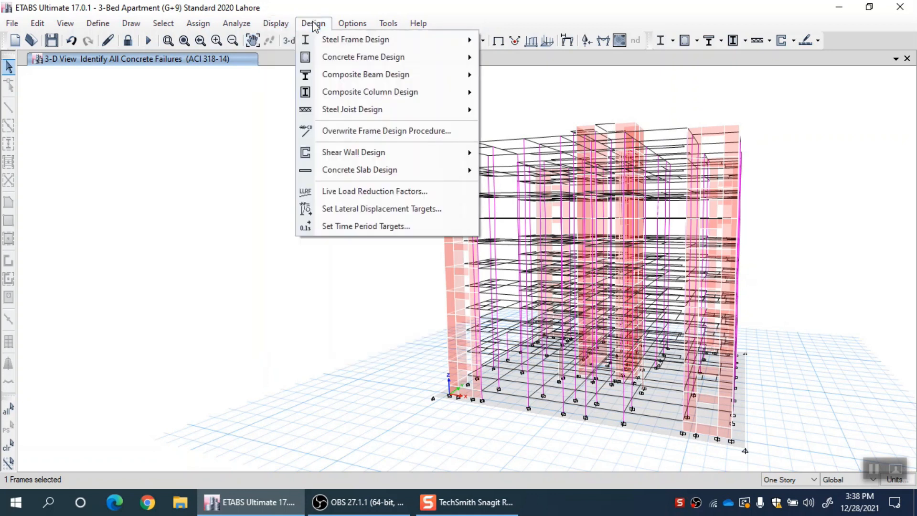
{"action": "mouse_move", "coordinate": [338, 65]}
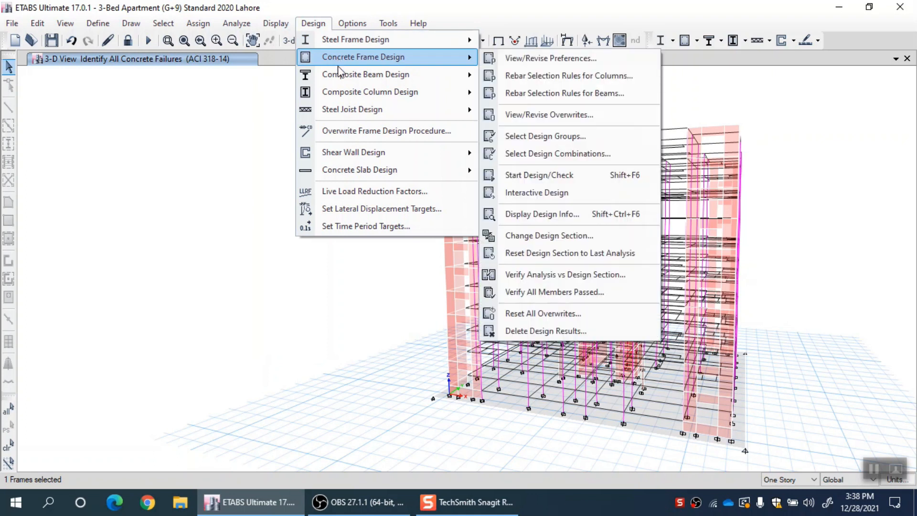
{"action": "mouse_move", "coordinate": [369, 154]}
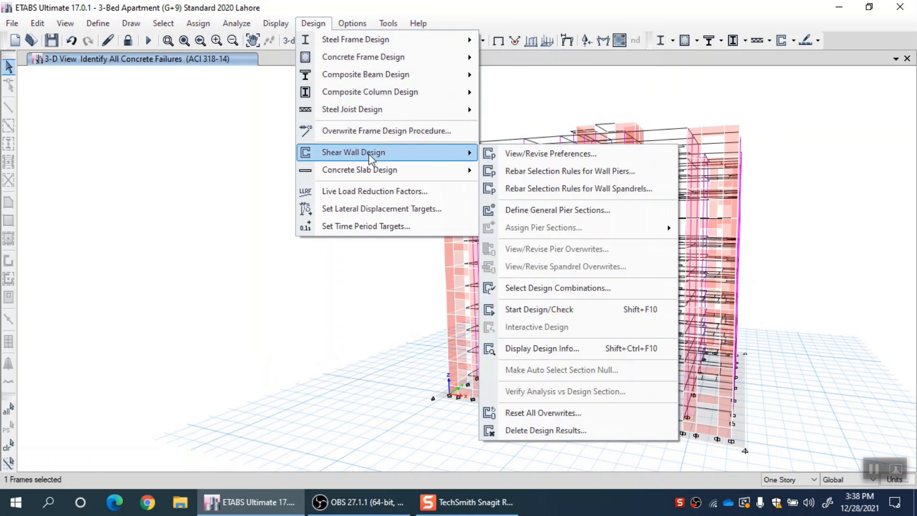
{"action": "mouse_move", "coordinate": [367, 172]}
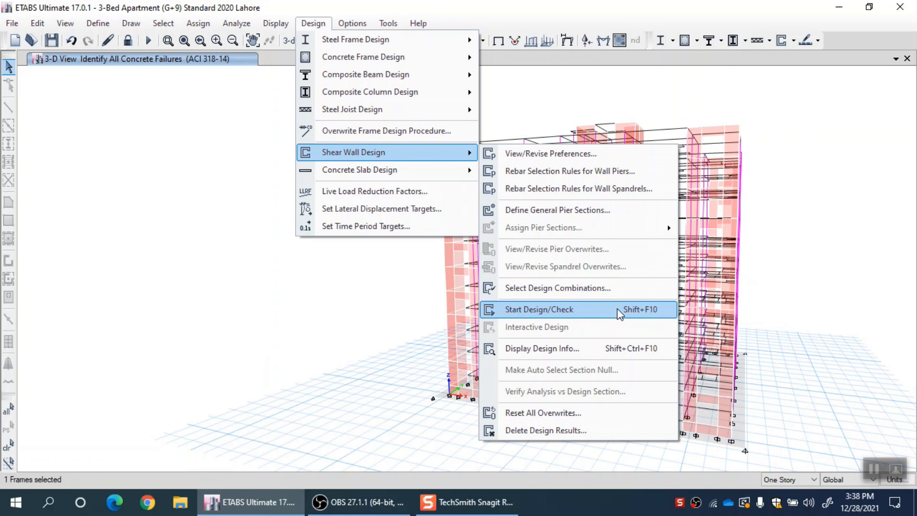
{"action": "mouse_move", "coordinate": [471, 172]}
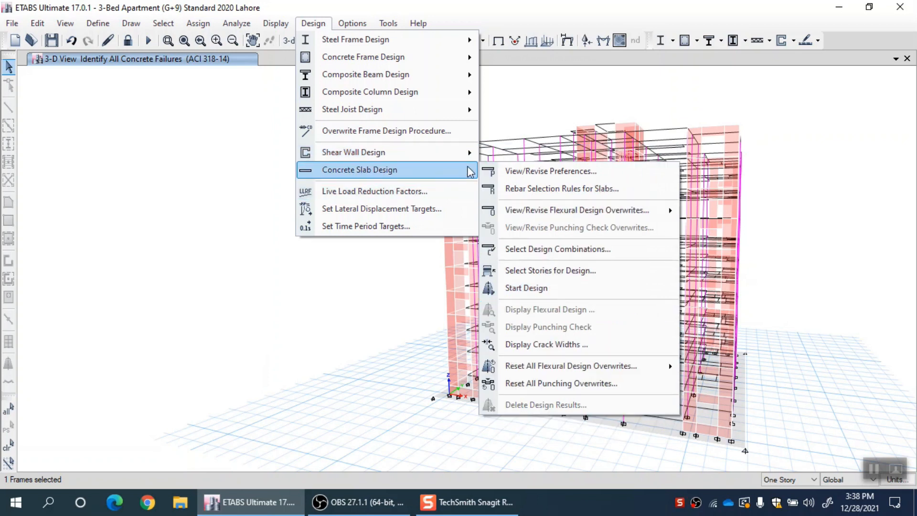